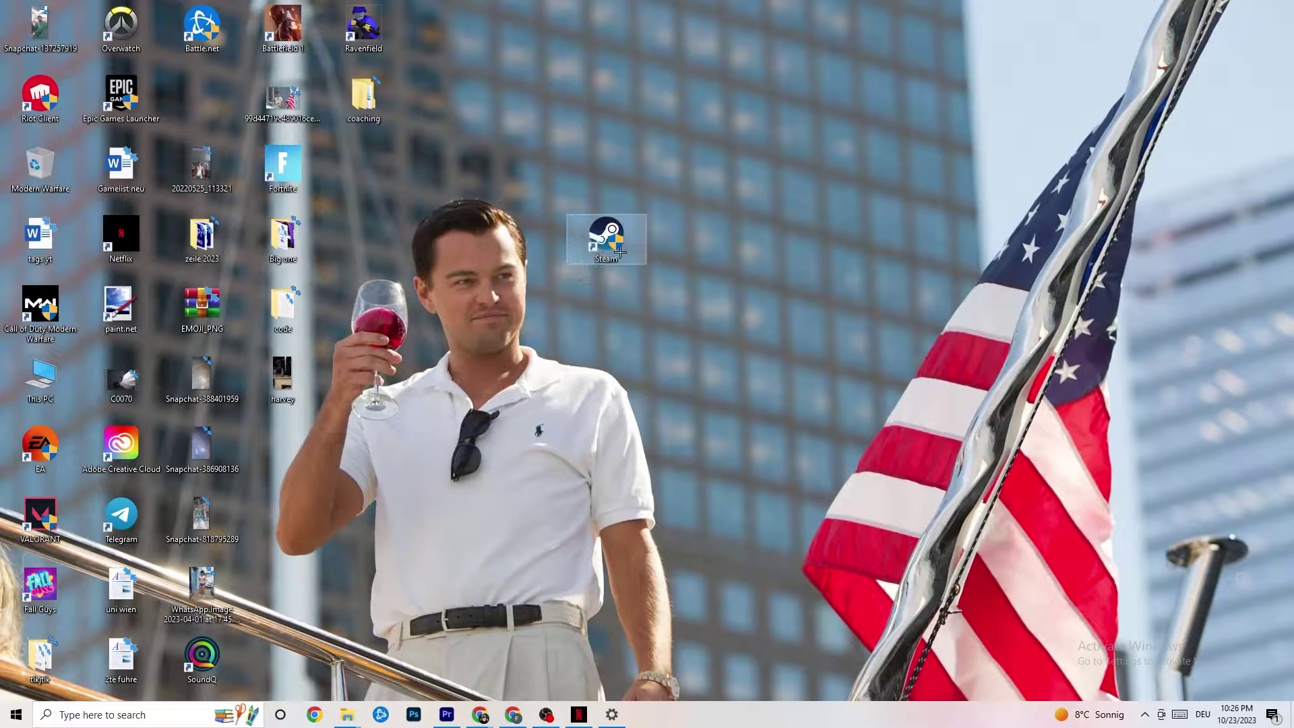
- Keep the Steam shortcut's compatibility mode set to Windows 8 and close its properties
right_click(604, 241)
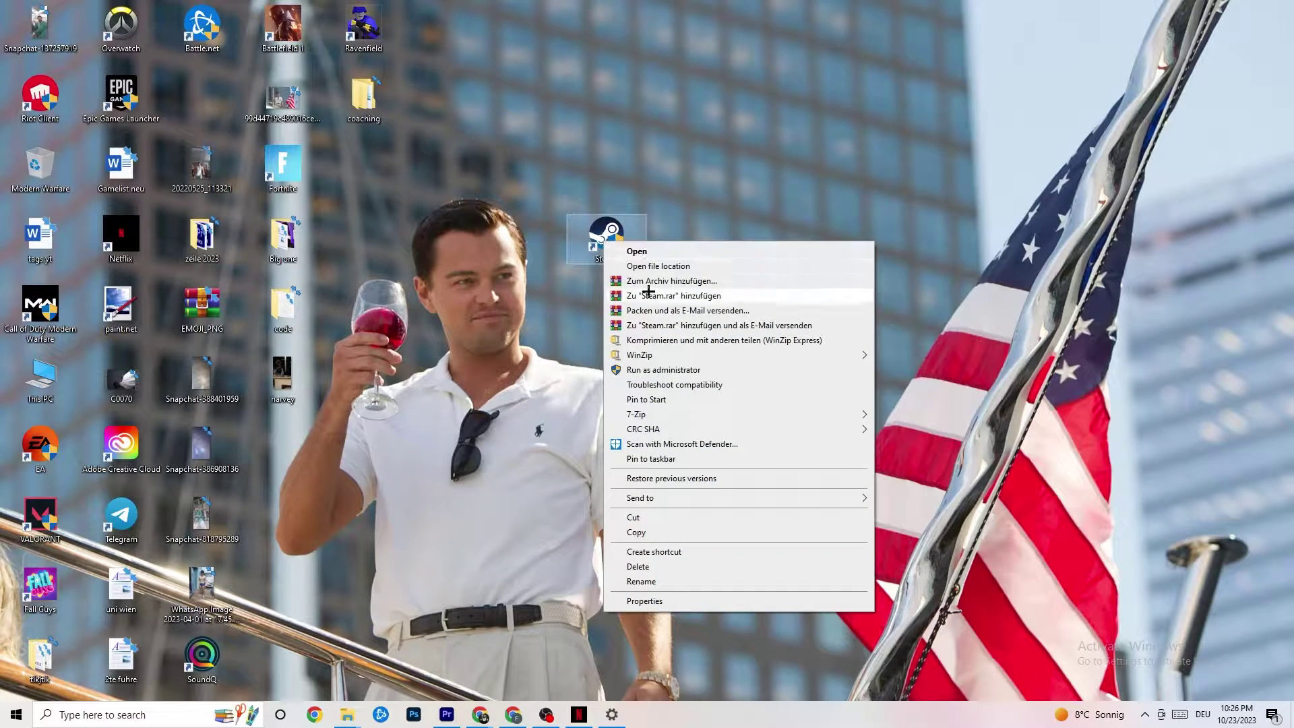
left_click(672, 604)
left_click_drag(705, 252, 645, 152)
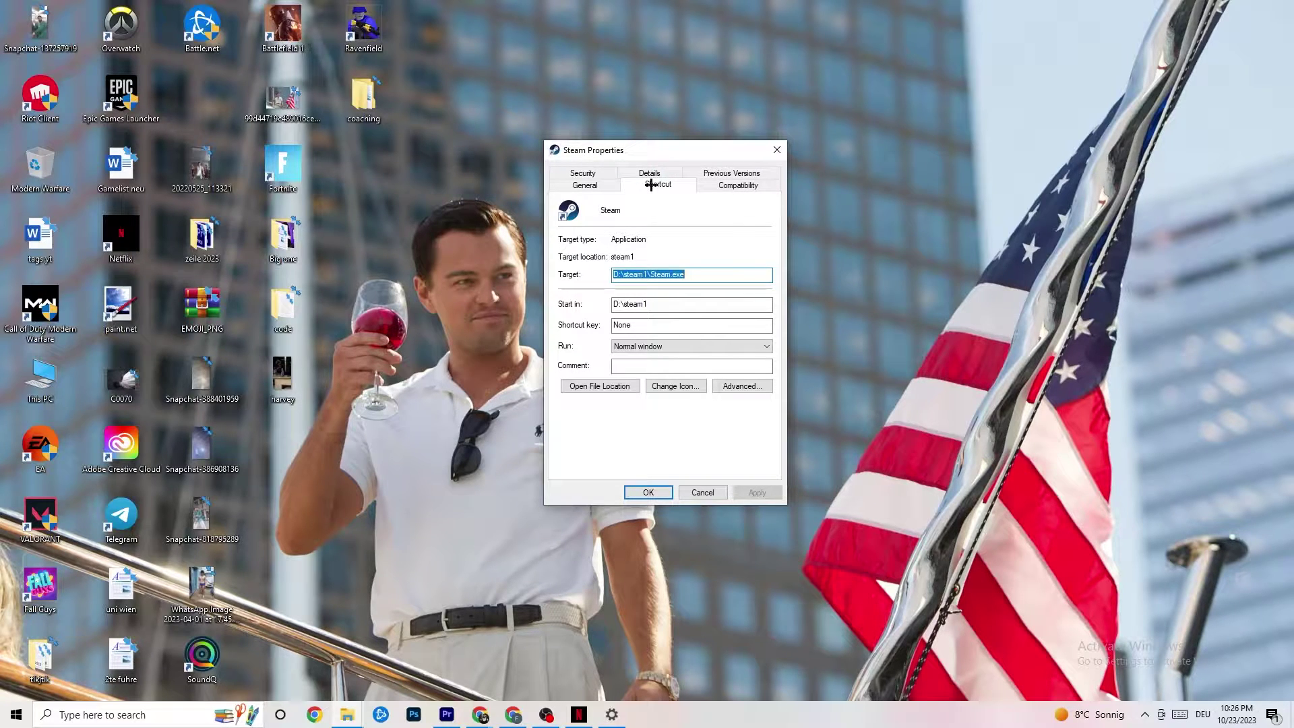
left_click(702, 184)
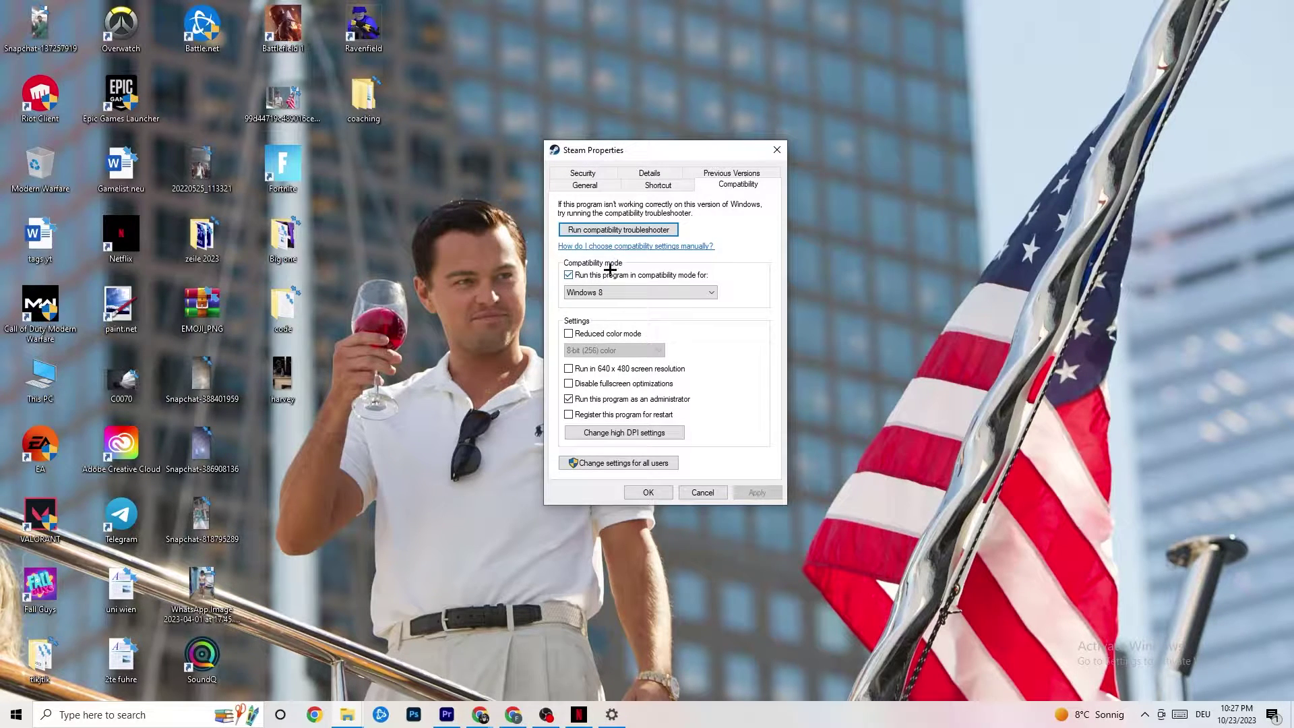
left_click(623, 291)
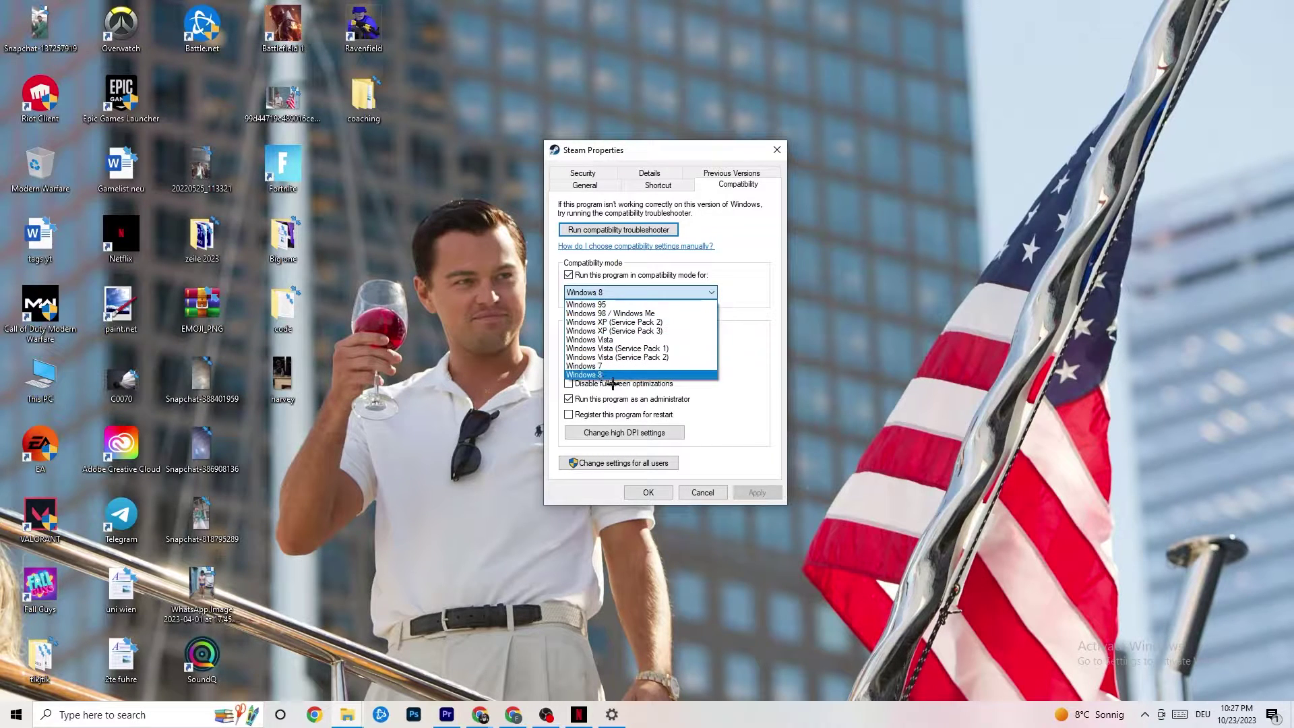
left_click(725, 333)
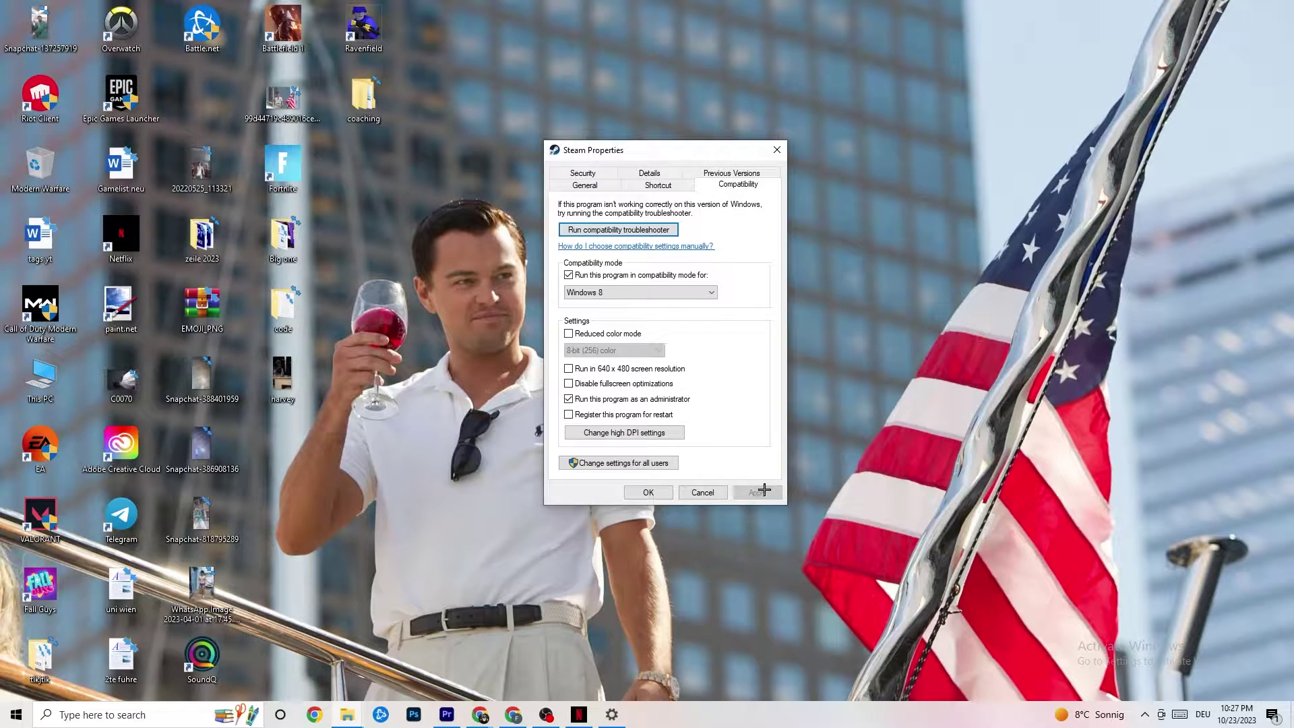
left_click(648, 492)
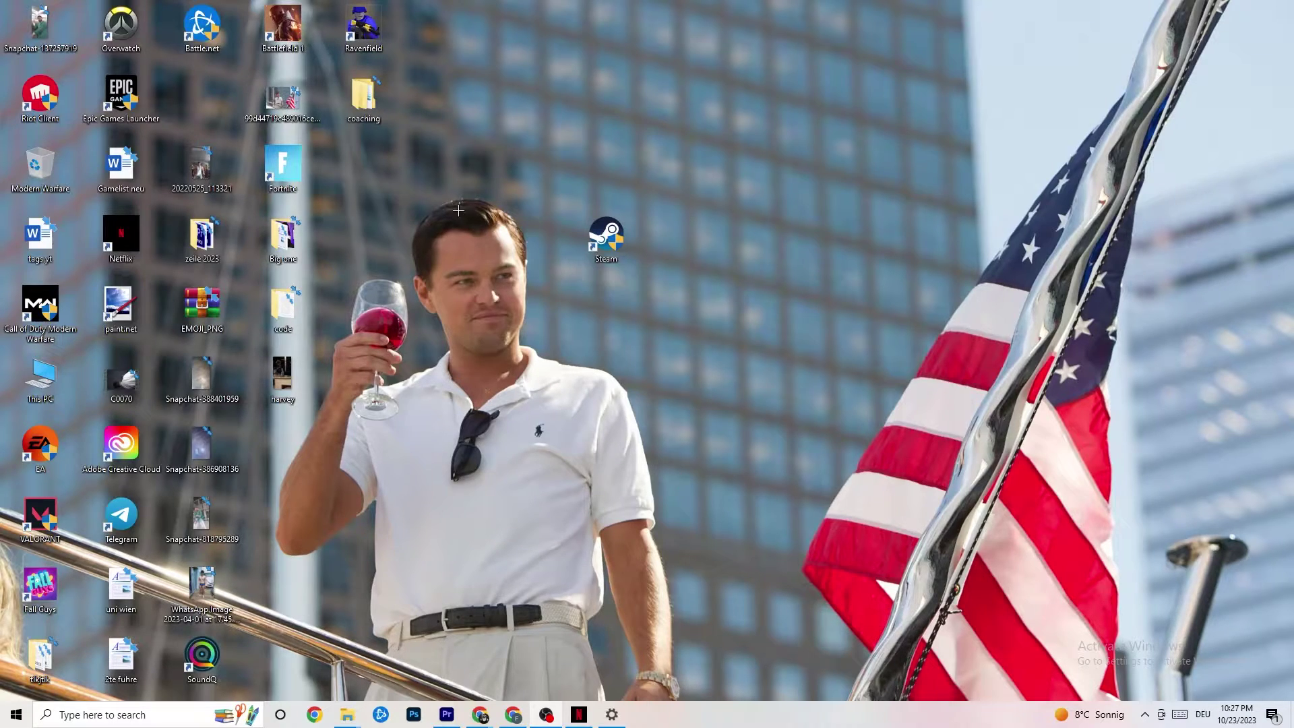
- Dismiss the Start menu and Steam's shortcut menu, then bring up the taskbar's options list
left_click(16, 714)
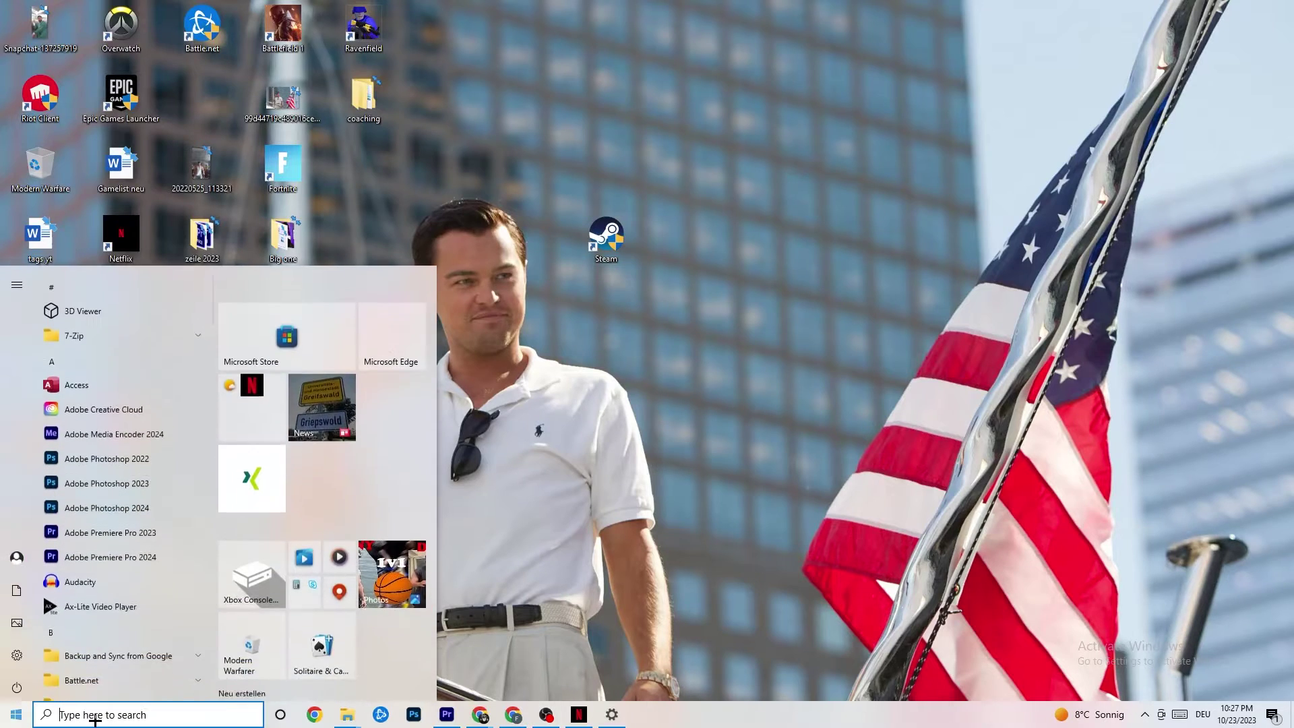
left_click(456, 649)
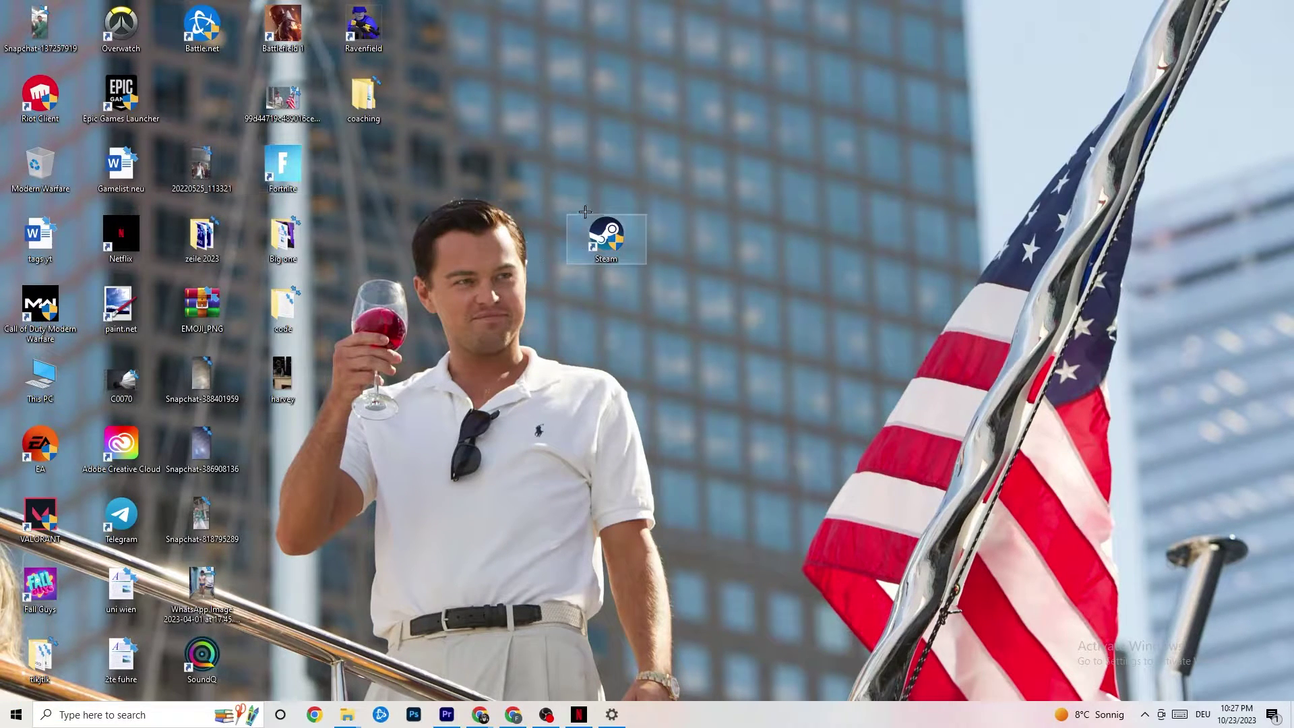
right_click(607, 236)
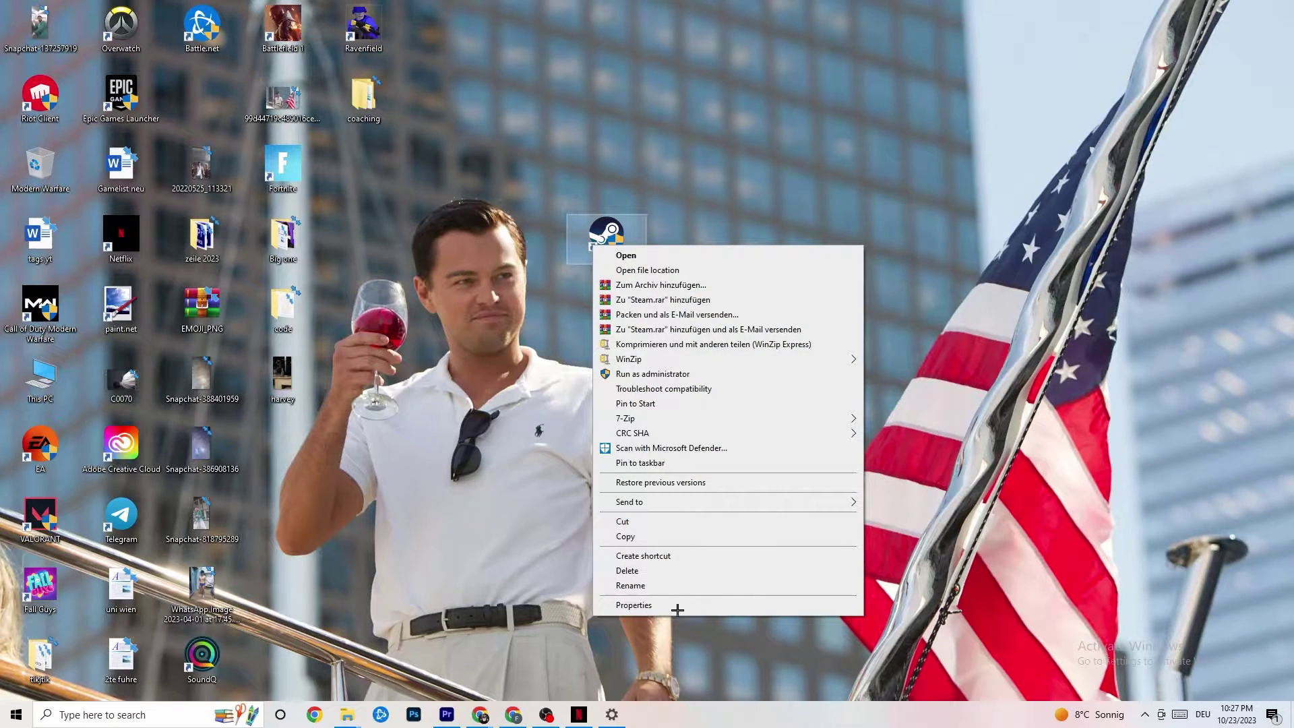
left_click(523, 320)
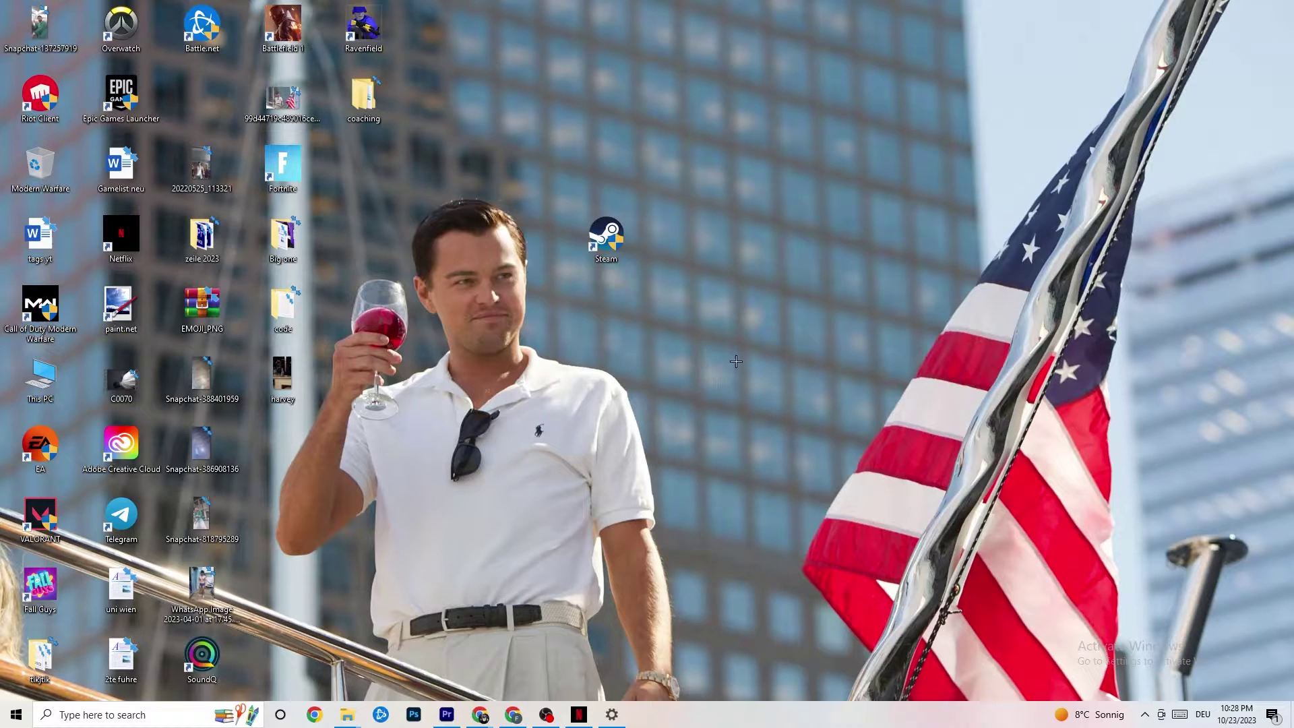
right_click(719, 723)
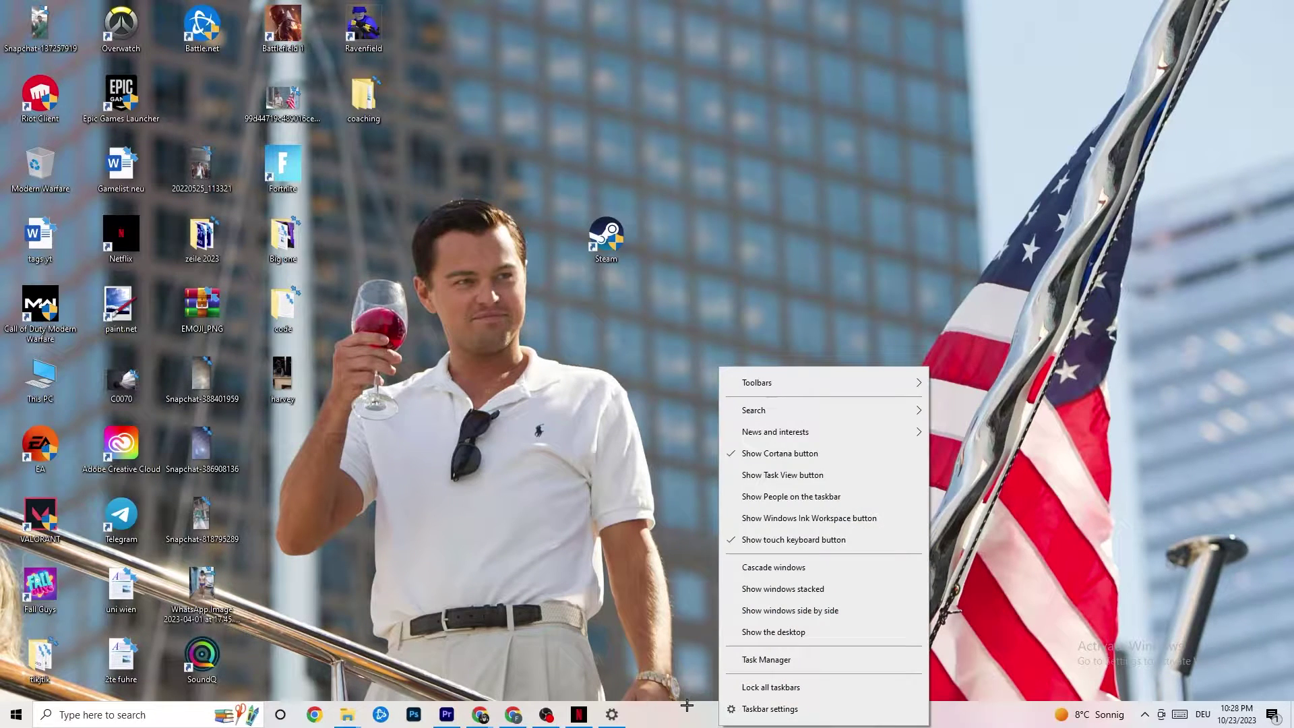
- Launch Task Manager maximized and switch to its Details tab, leaving Chrome running
left_click(778, 661)
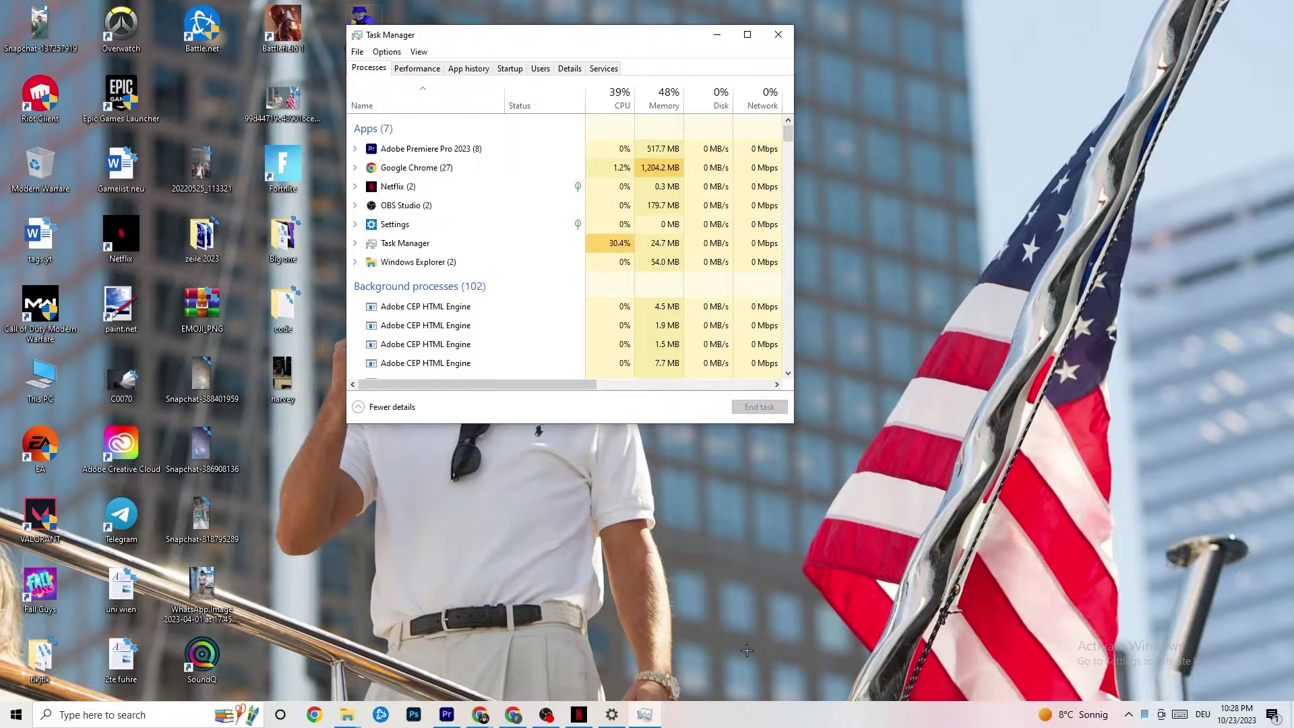
left_click(747, 35)
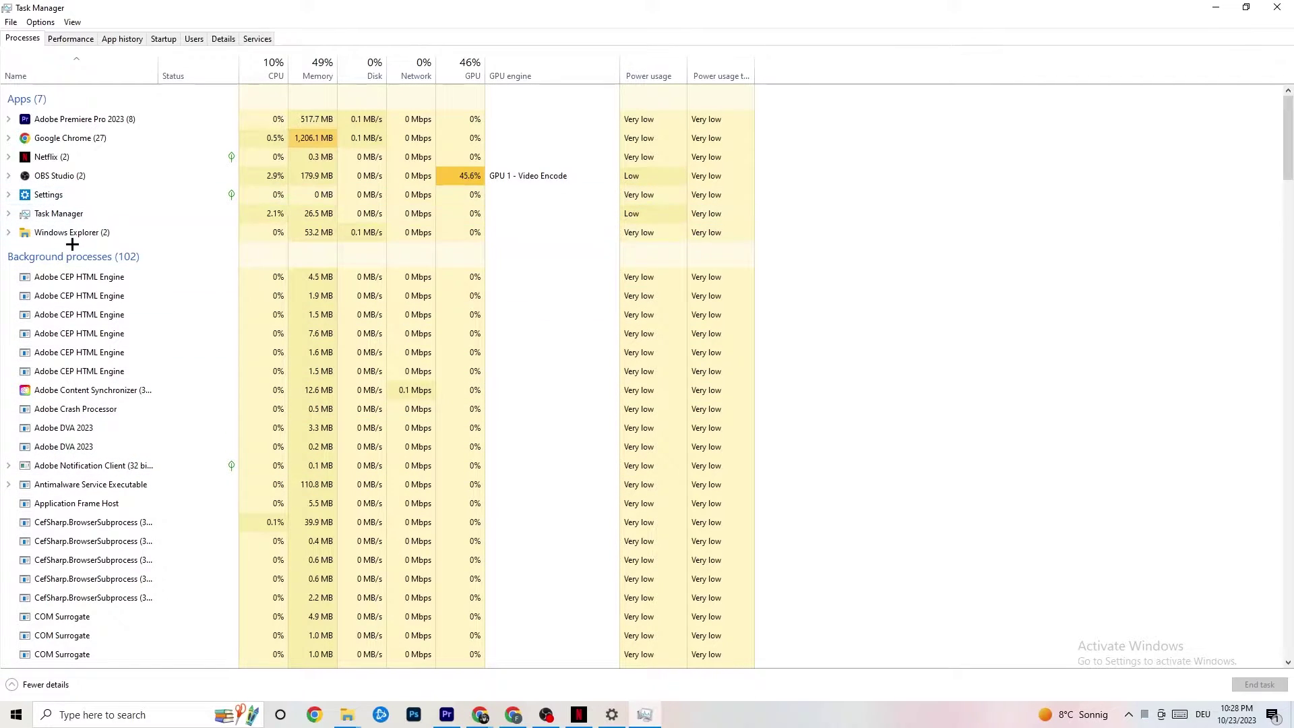
right_click(95, 139)
left_click(927, 159)
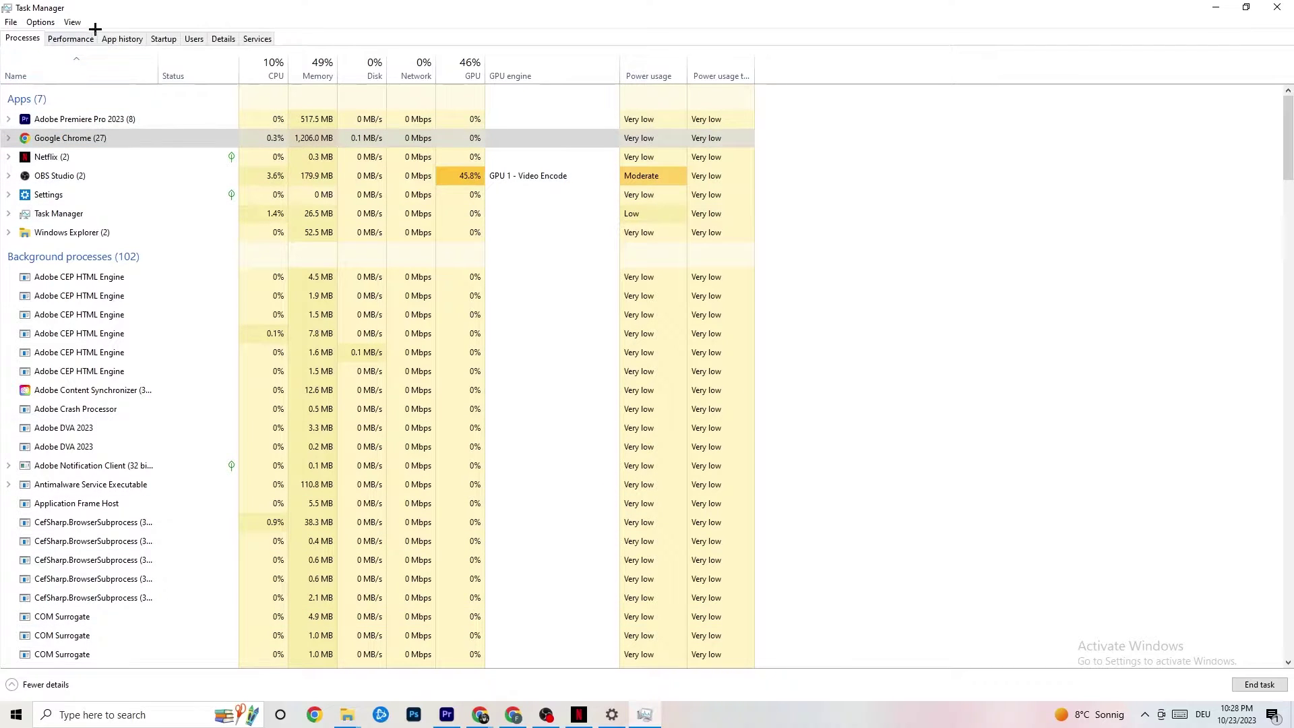
left_click(223, 39)
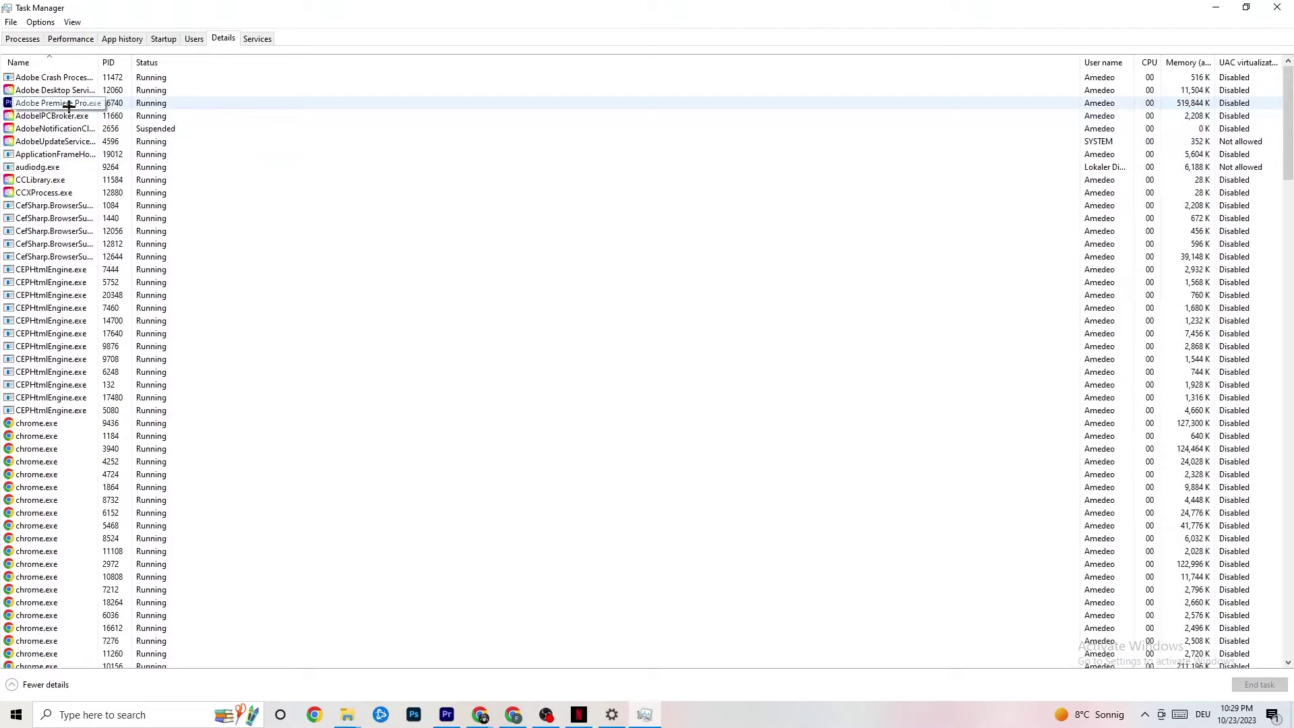
right_click(70, 107)
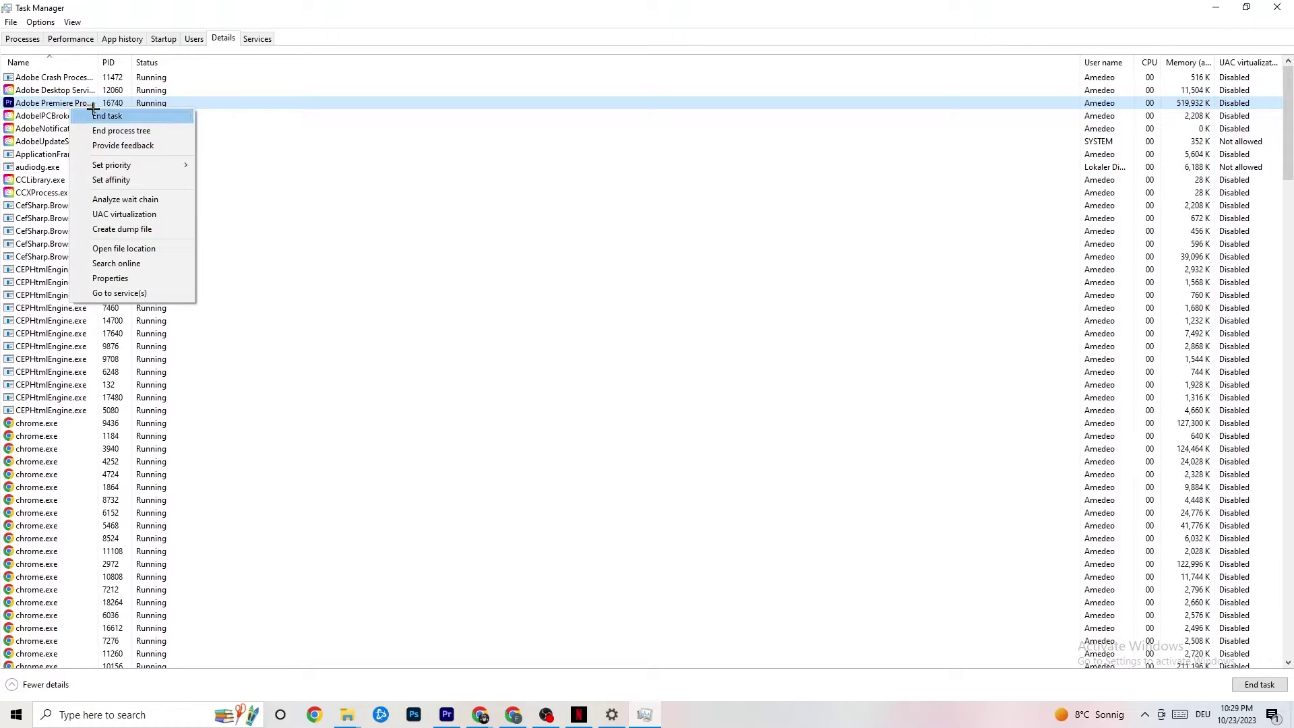
mouse_move(121, 167)
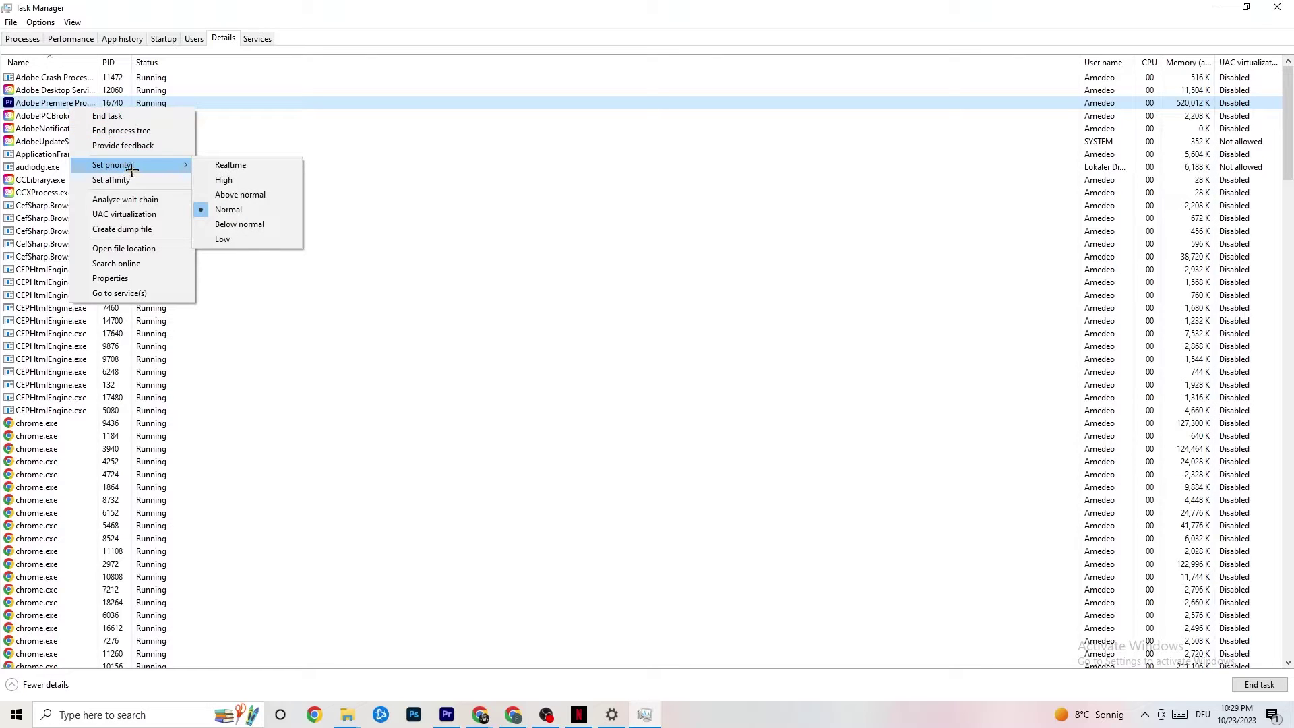
mouse_move(179, 160)
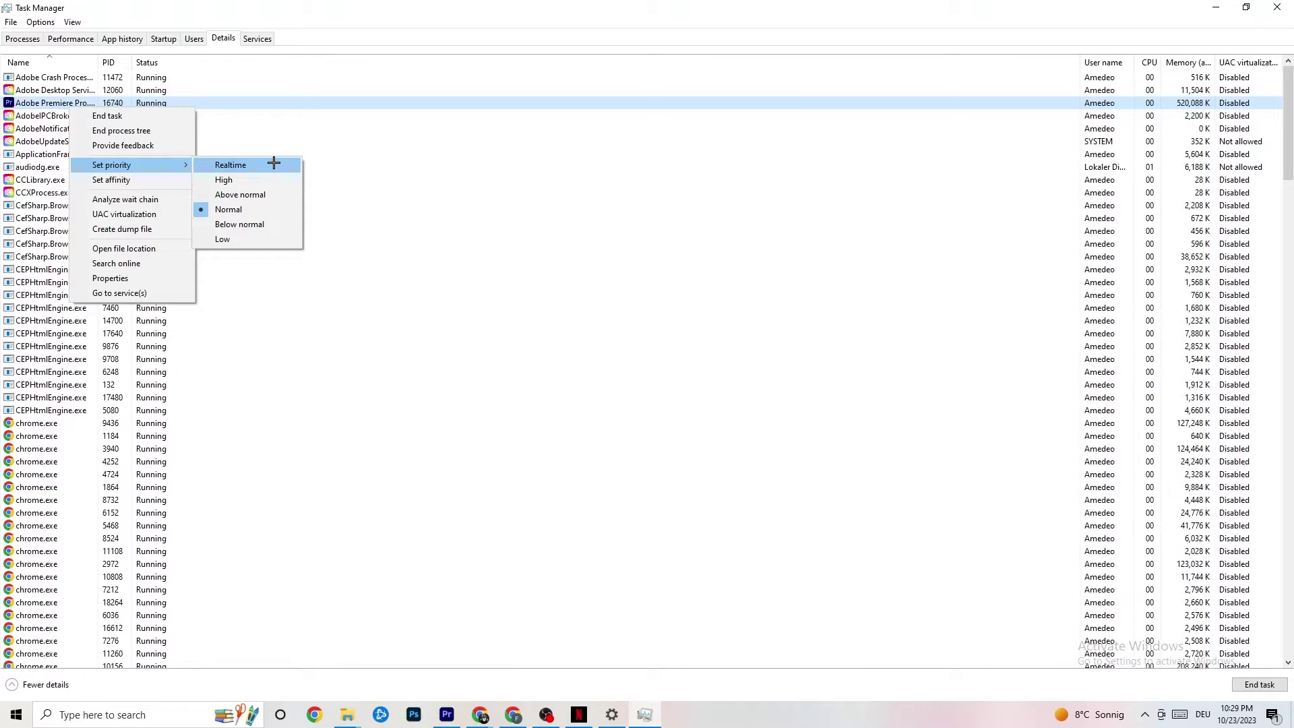
left_click(349, 142)
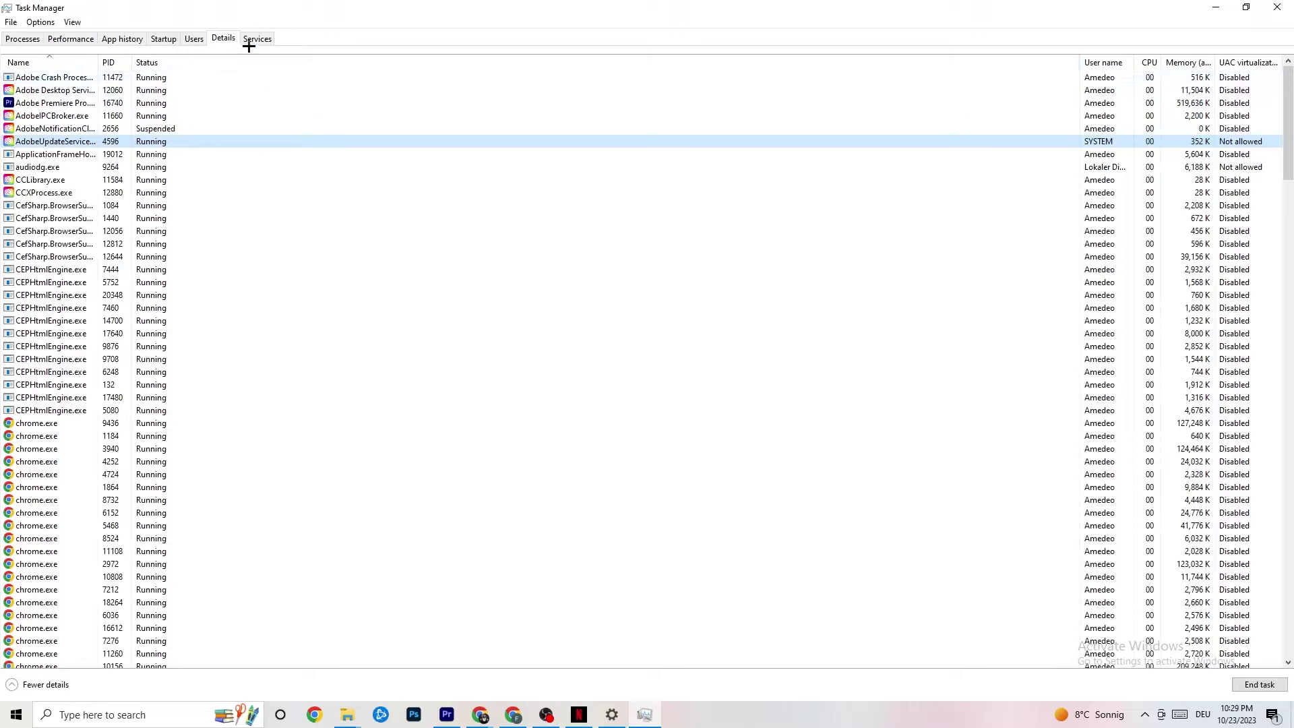
- Check the Startup tab, leave Razer Synapse enabled, and close Task Manager
left_click(165, 40)
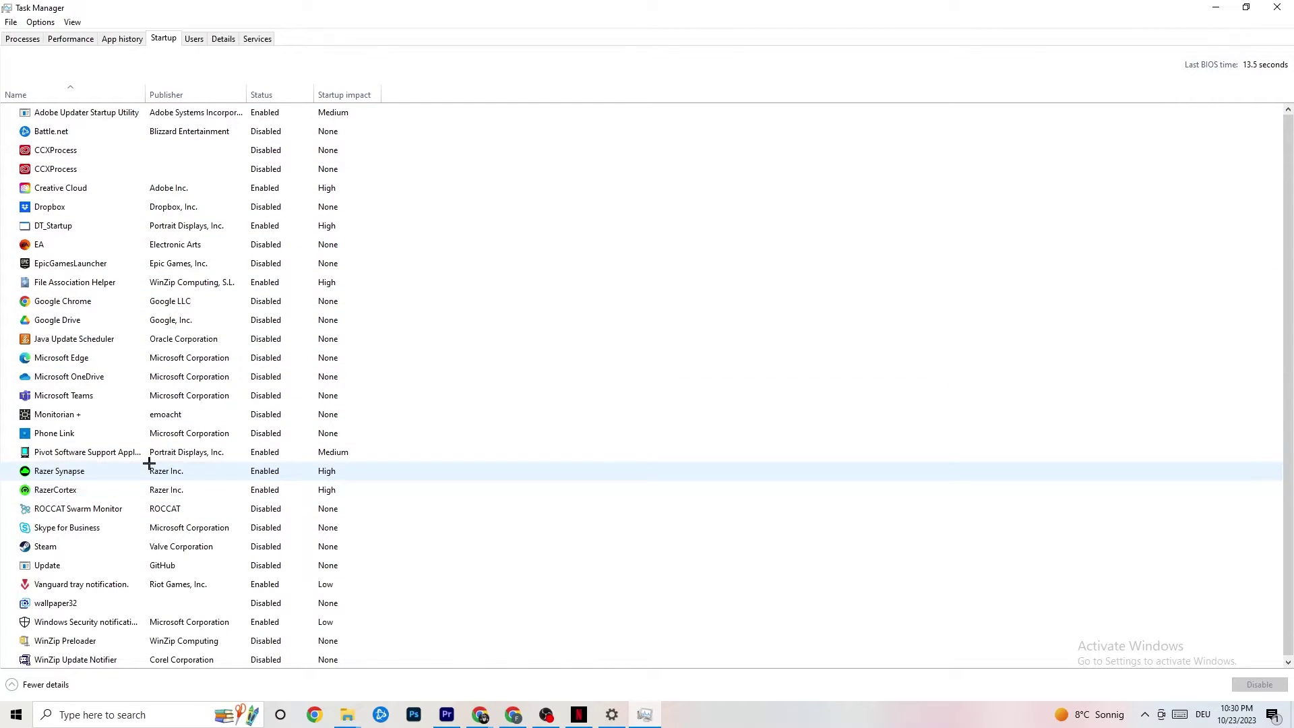
right_click(263, 472)
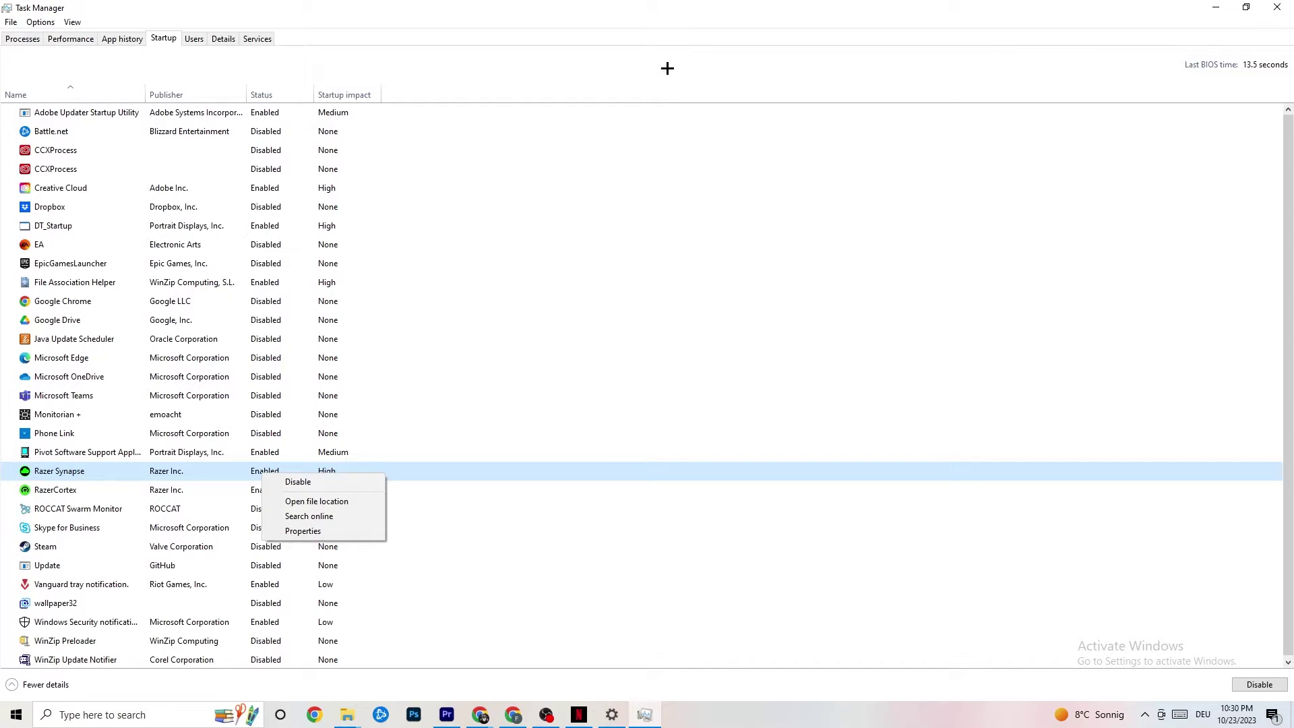
key("Escape")
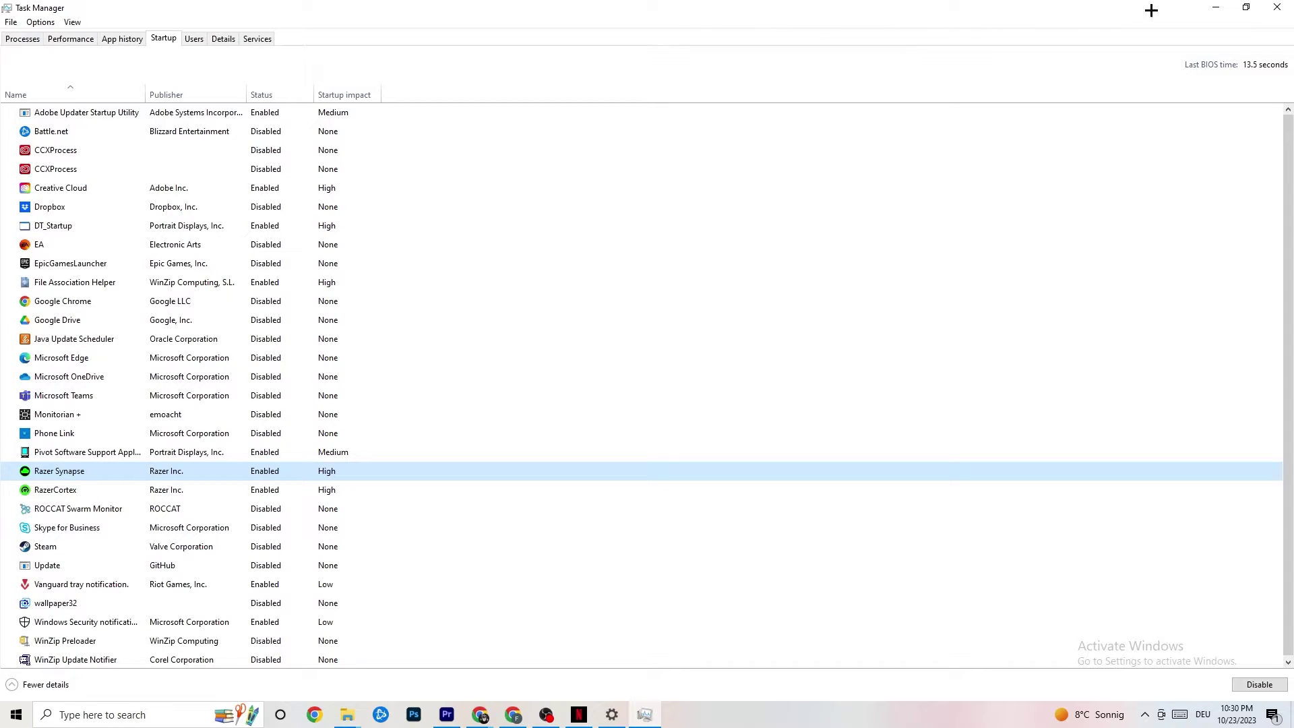
left_click(1276, 6)
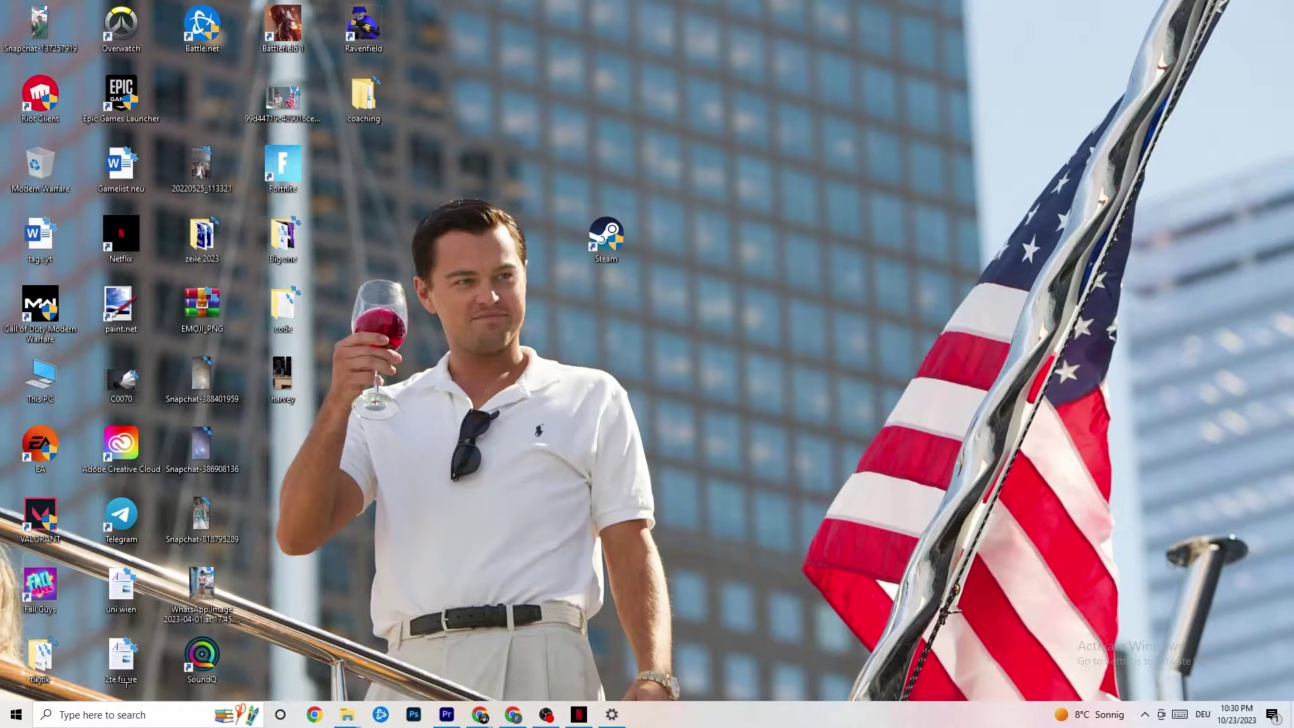
- Launch the Settings app from the Start menu
left_click(10, 720)
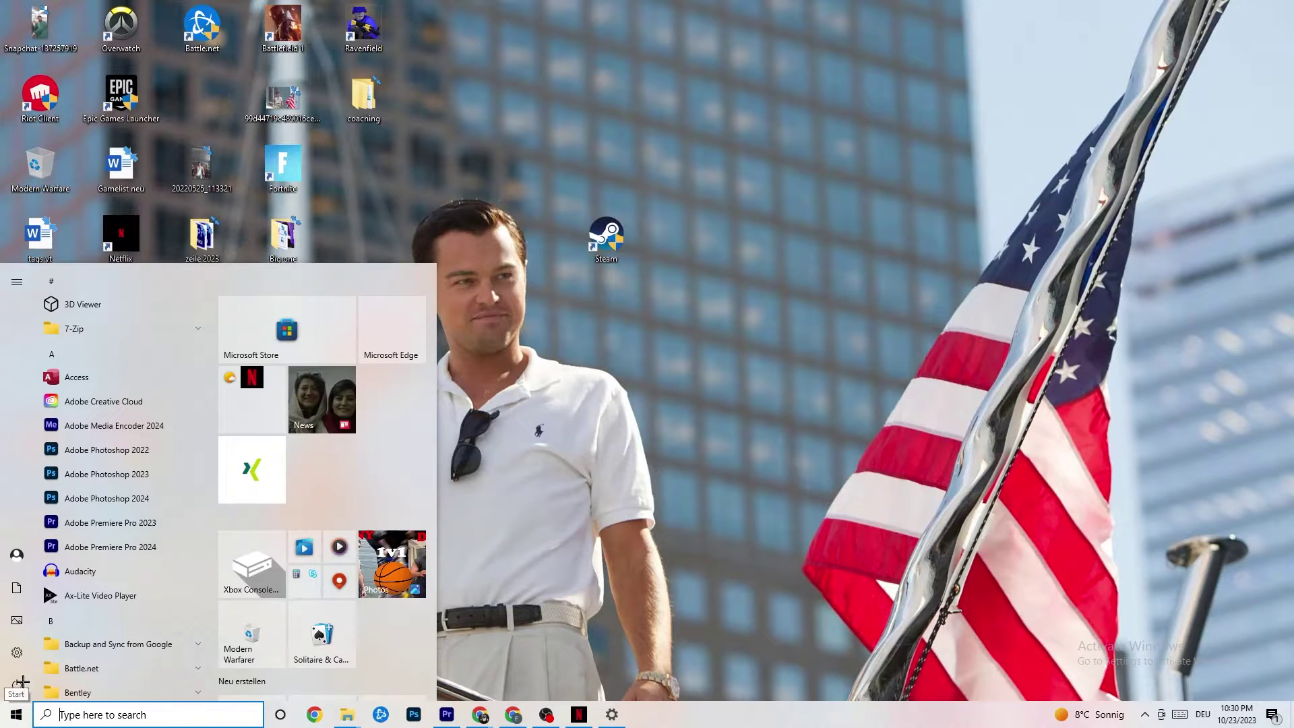
left_click(18, 652)
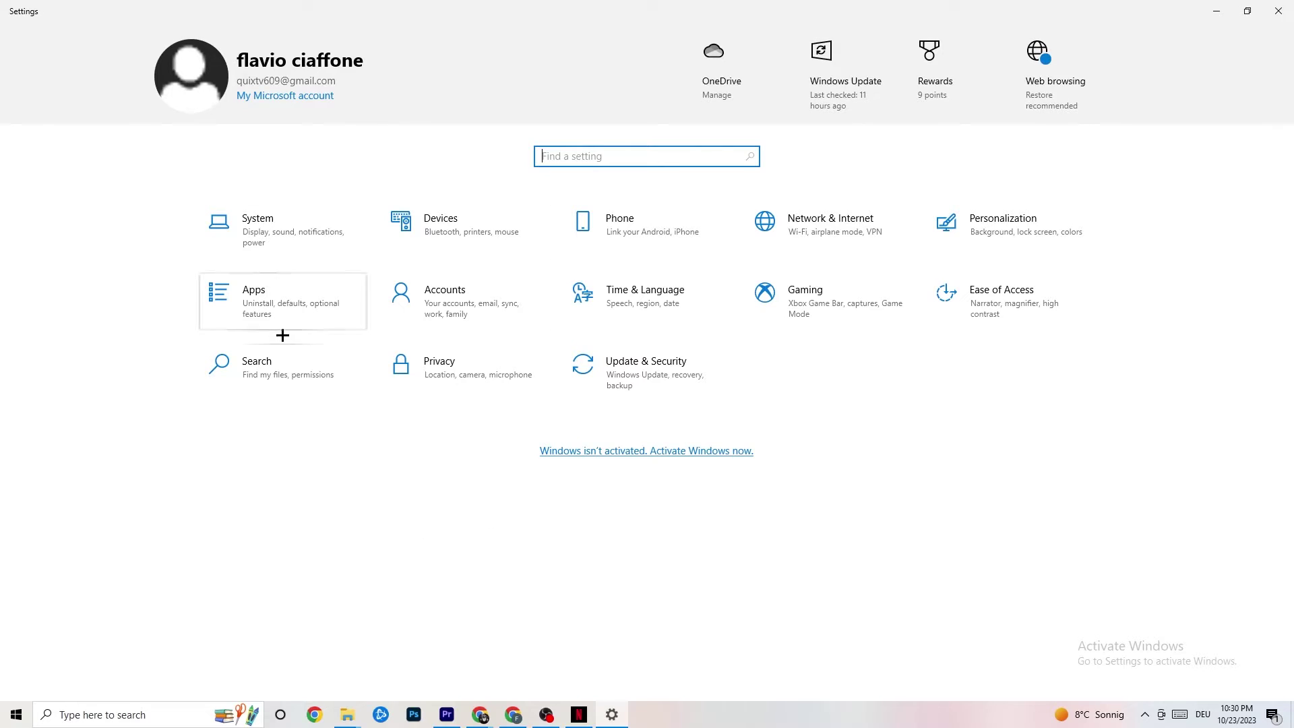
- On System Display, keep scaling at 100% (Recommended) with 1920 × 1080 resolution
left_click(283, 228)
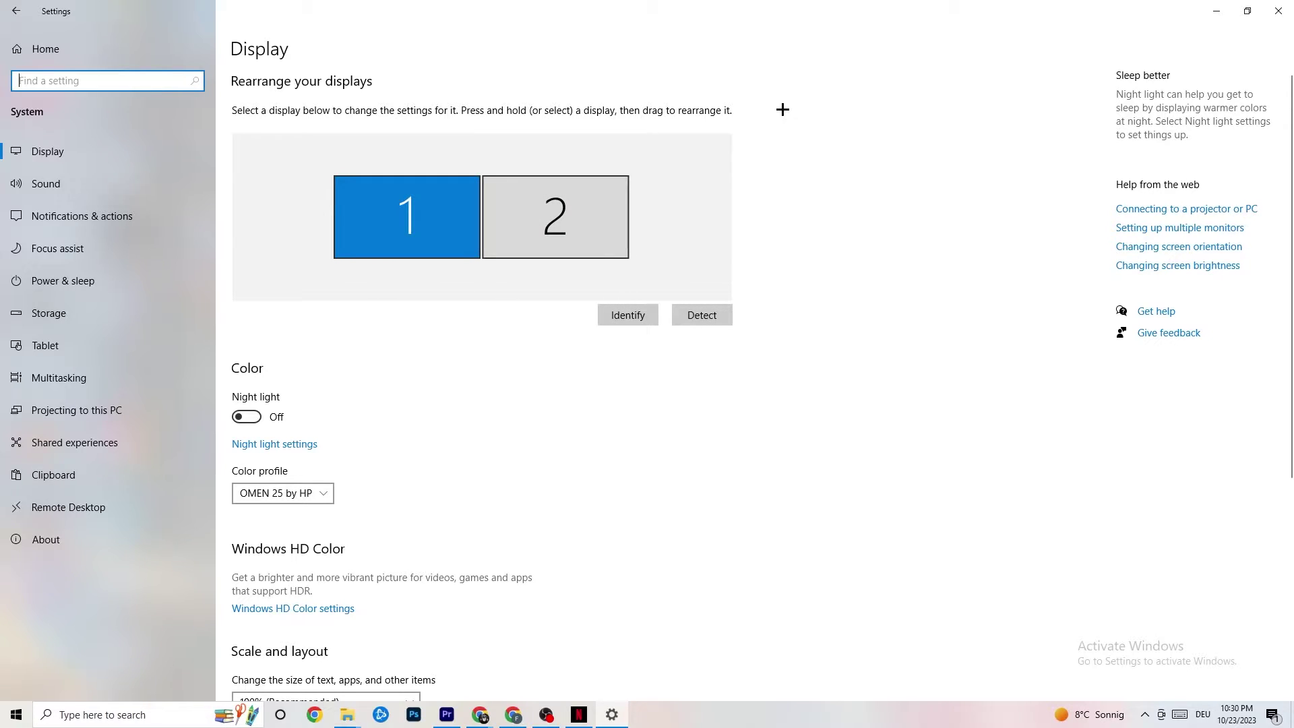
scroll(630, 150, "down", 5)
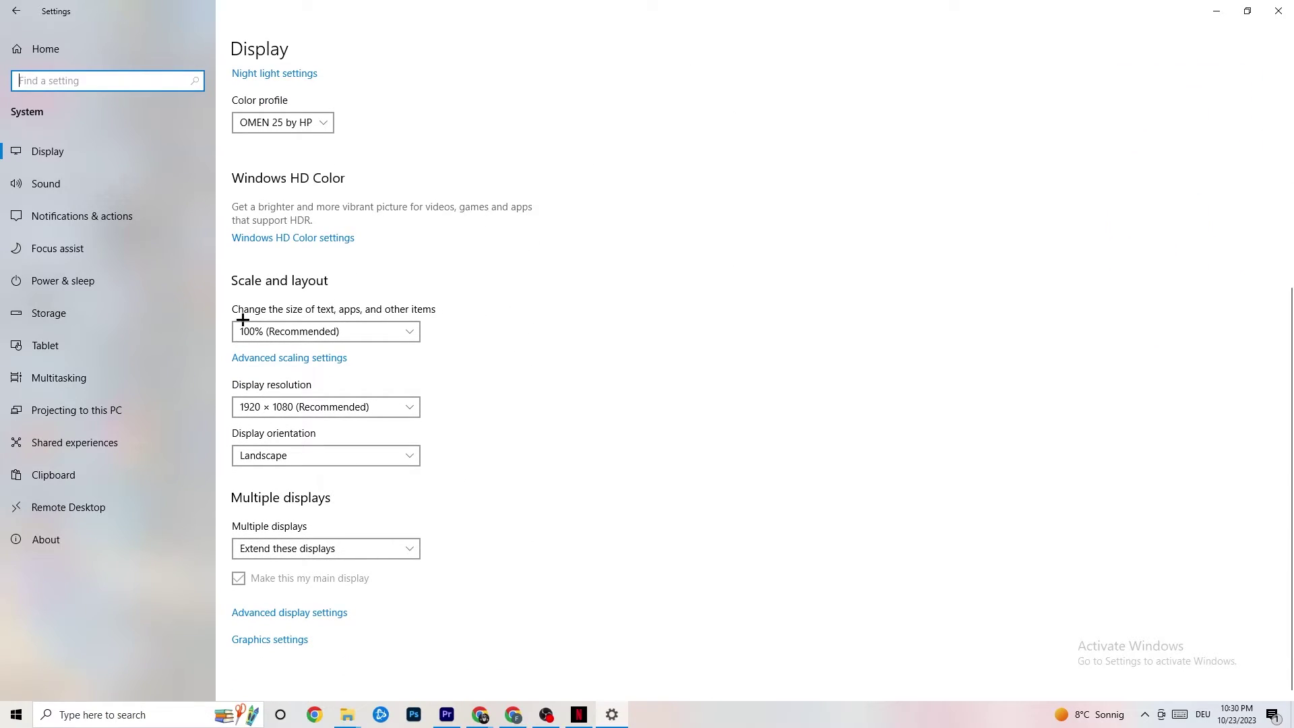
left_click(374, 331)
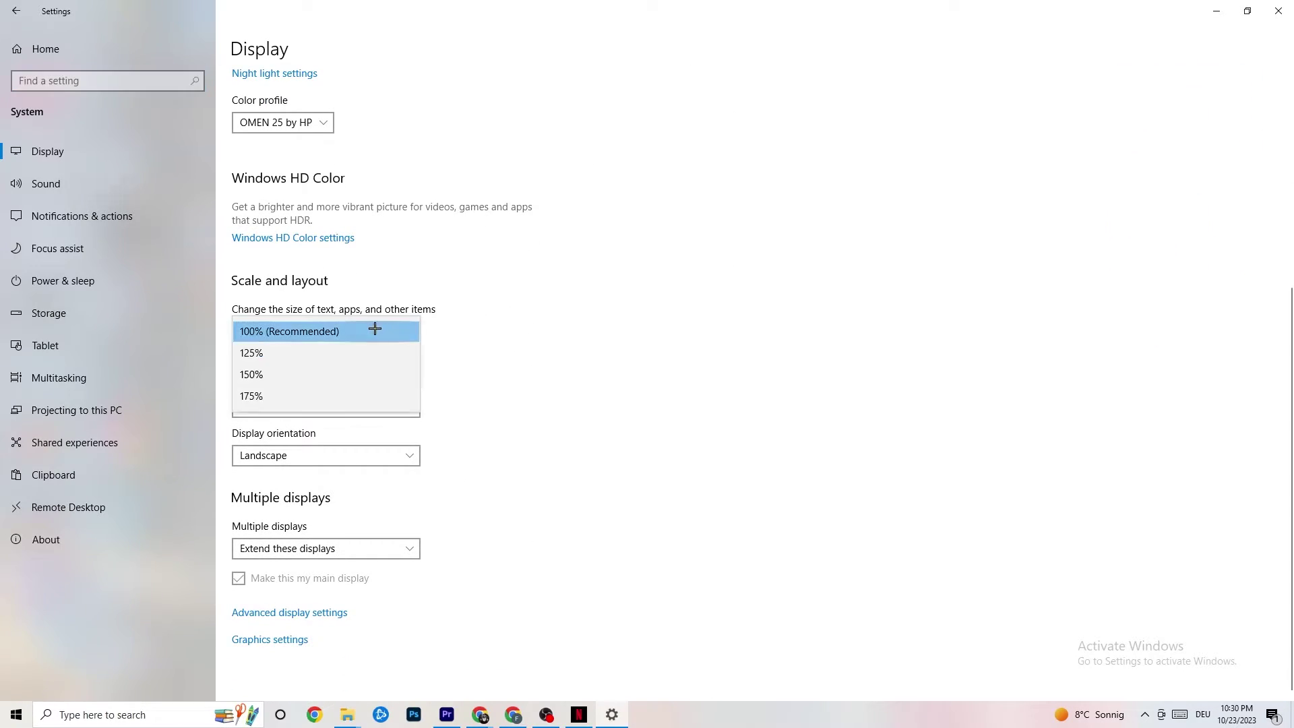
left_click(502, 260)
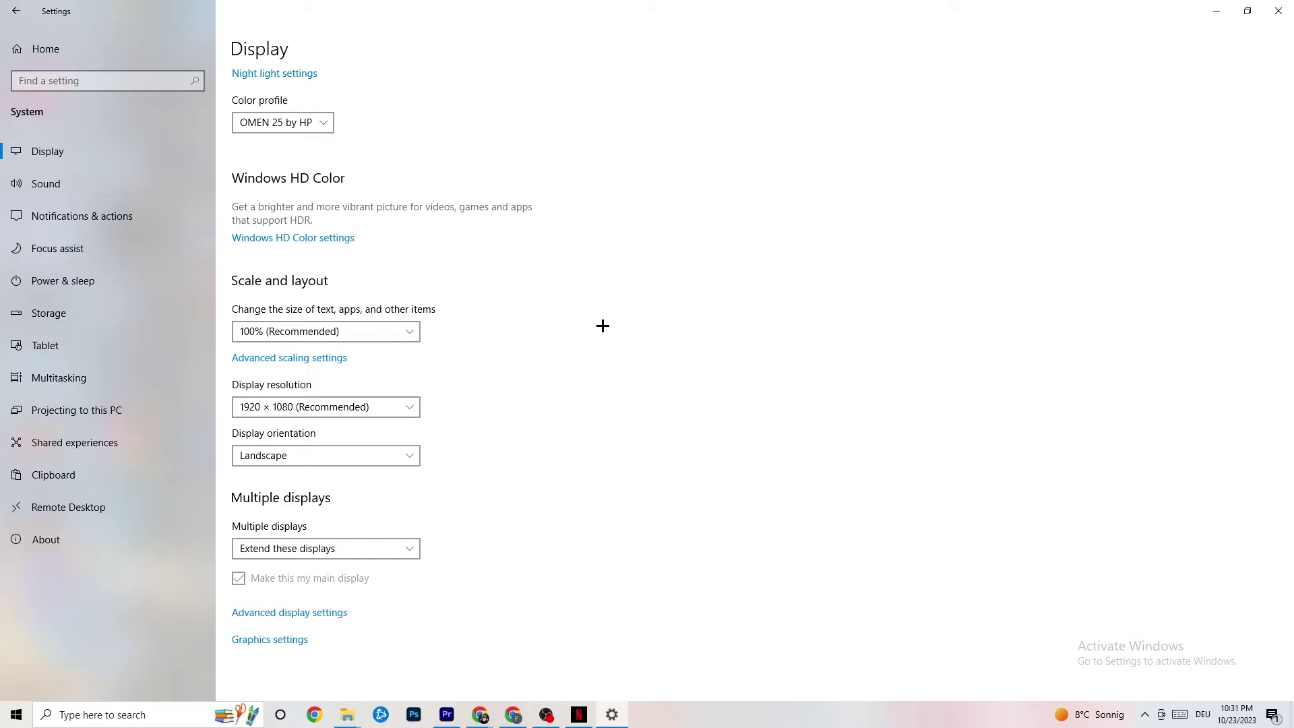
- Review the power plans under Power & sleep's Additional power settings, then close that window
left_click(81, 277)
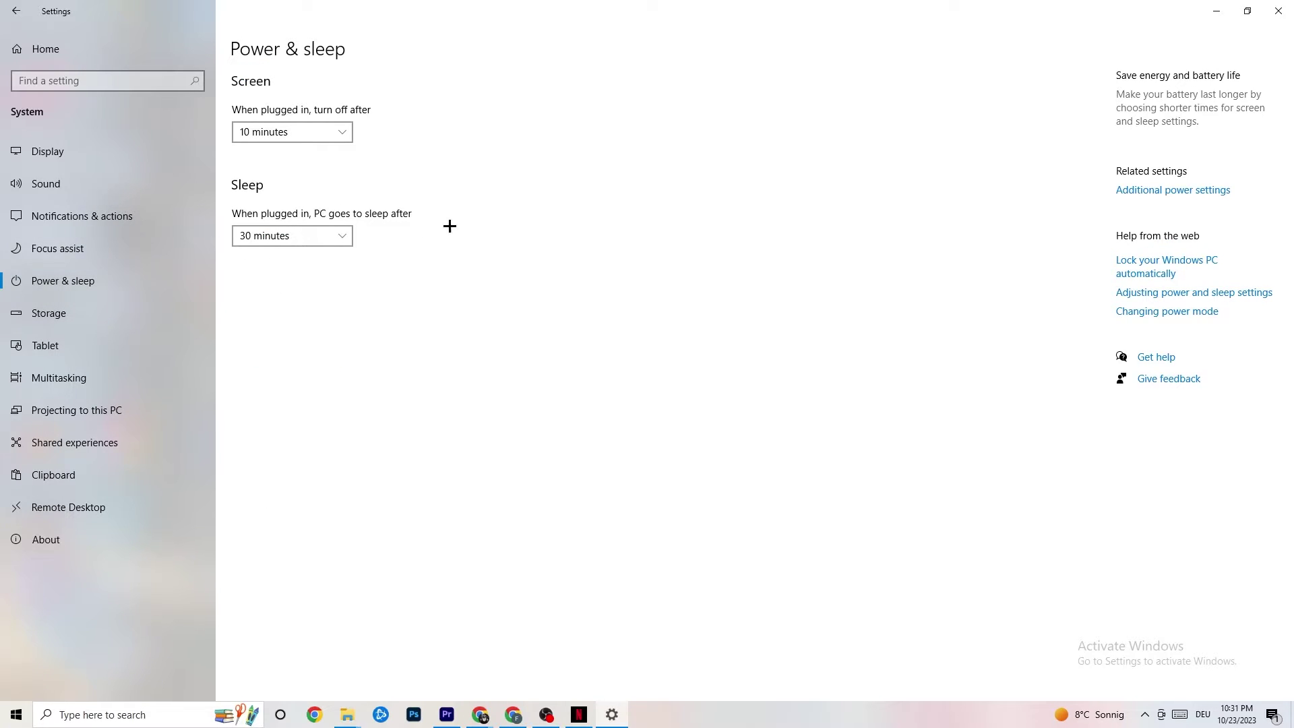
left_click(1197, 191)
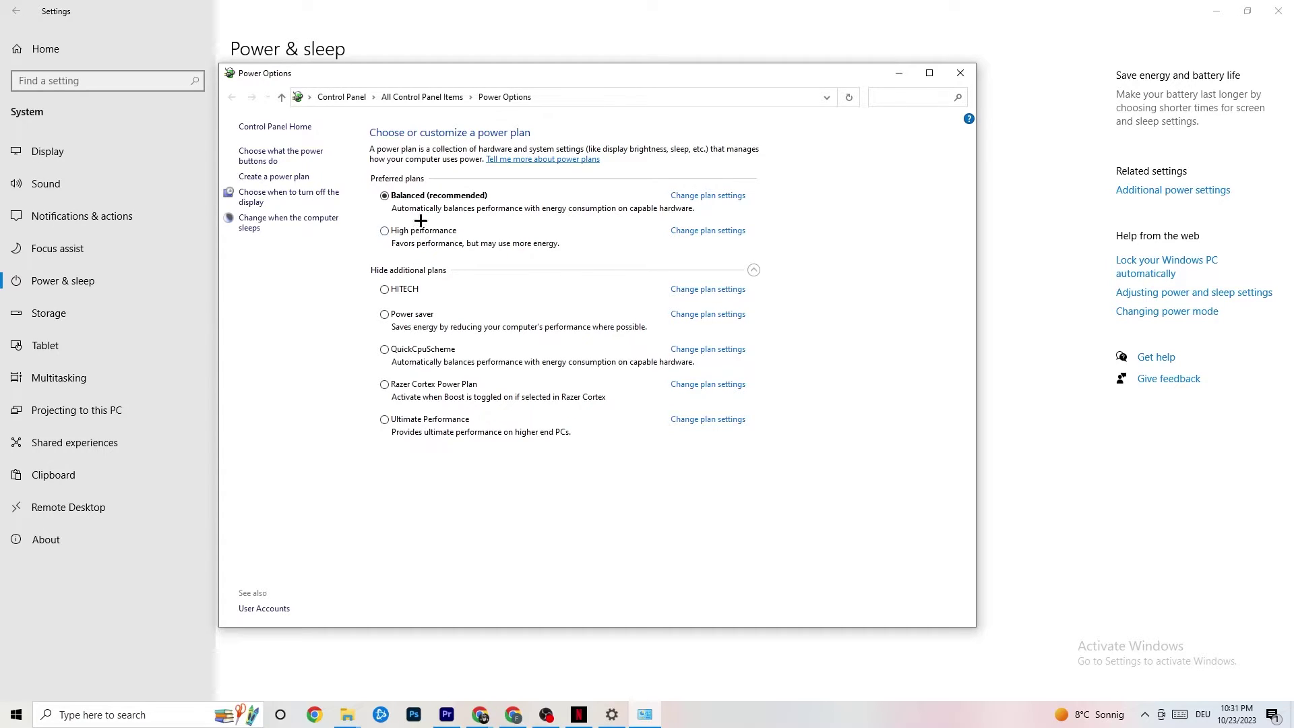
left_click(958, 73)
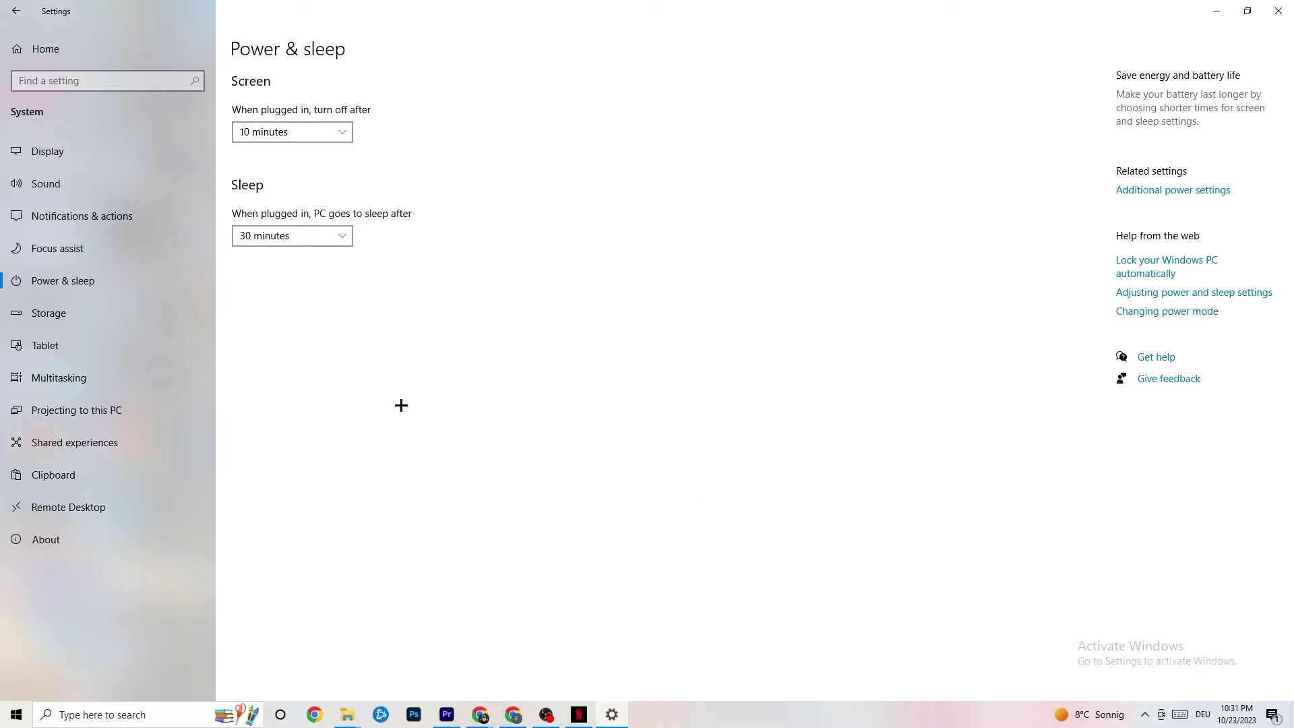
- Keep Storage Sense running every week, with 14-day recycle bin and 60-day Downloads cleanup
left_click(102, 314)
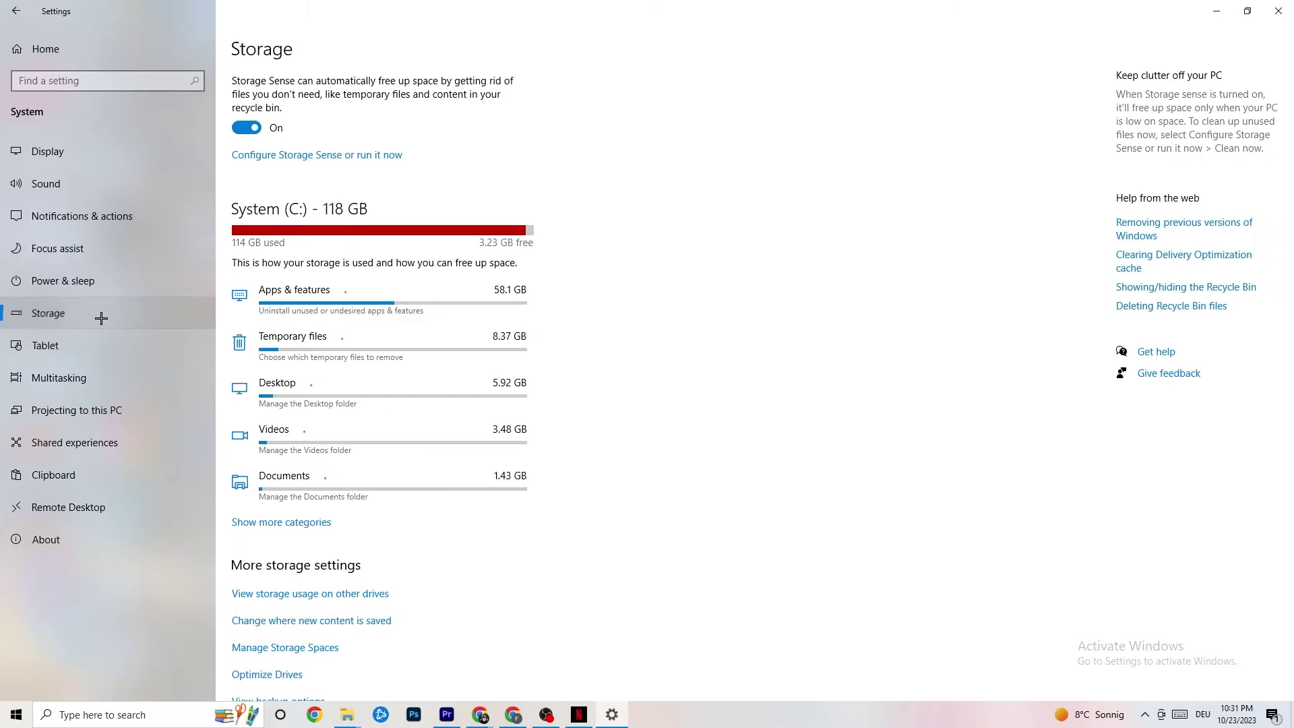
left_click(305, 156)
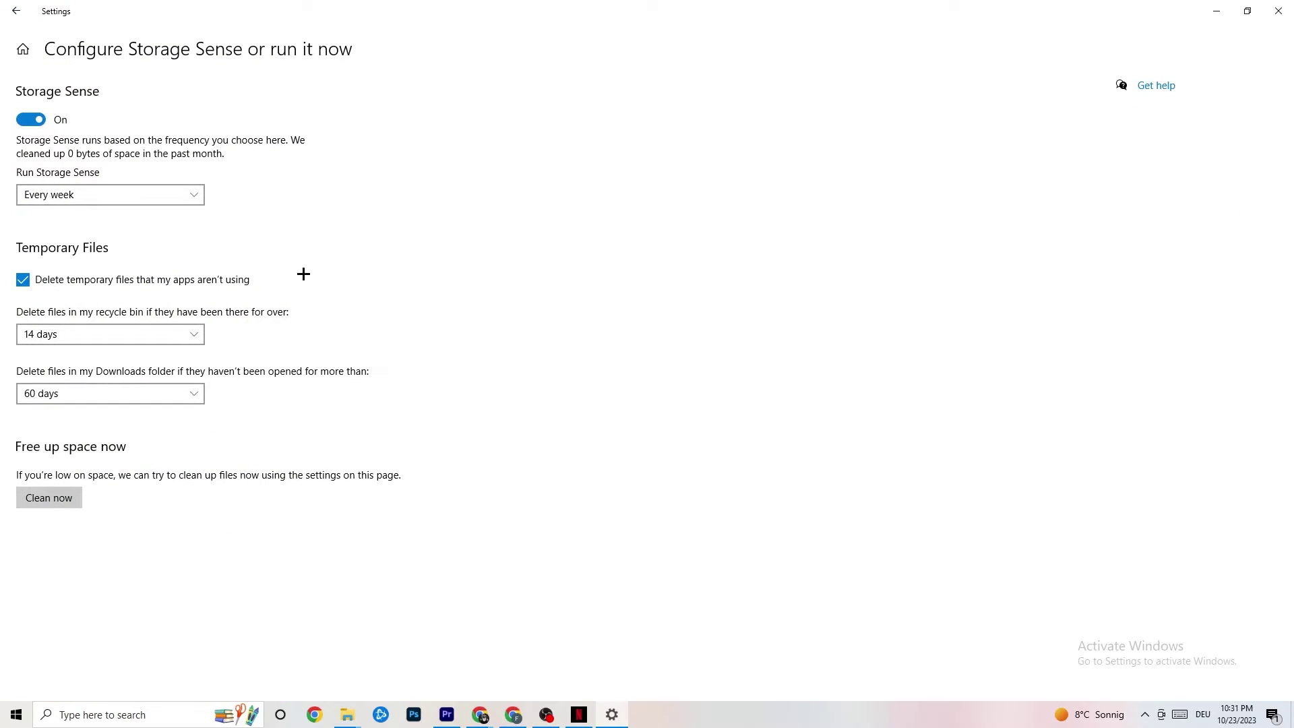
left_click(144, 195)
left_click(141, 195)
left_click(120, 196)
left_click(121, 196)
left_click(153, 329)
left_click(253, 304)
left_click(138, 397)
left_click(544, 329)
- Go to Gaming, review Xbox Game Bar, then the Captures page with background recording off
left_click(12, 4)
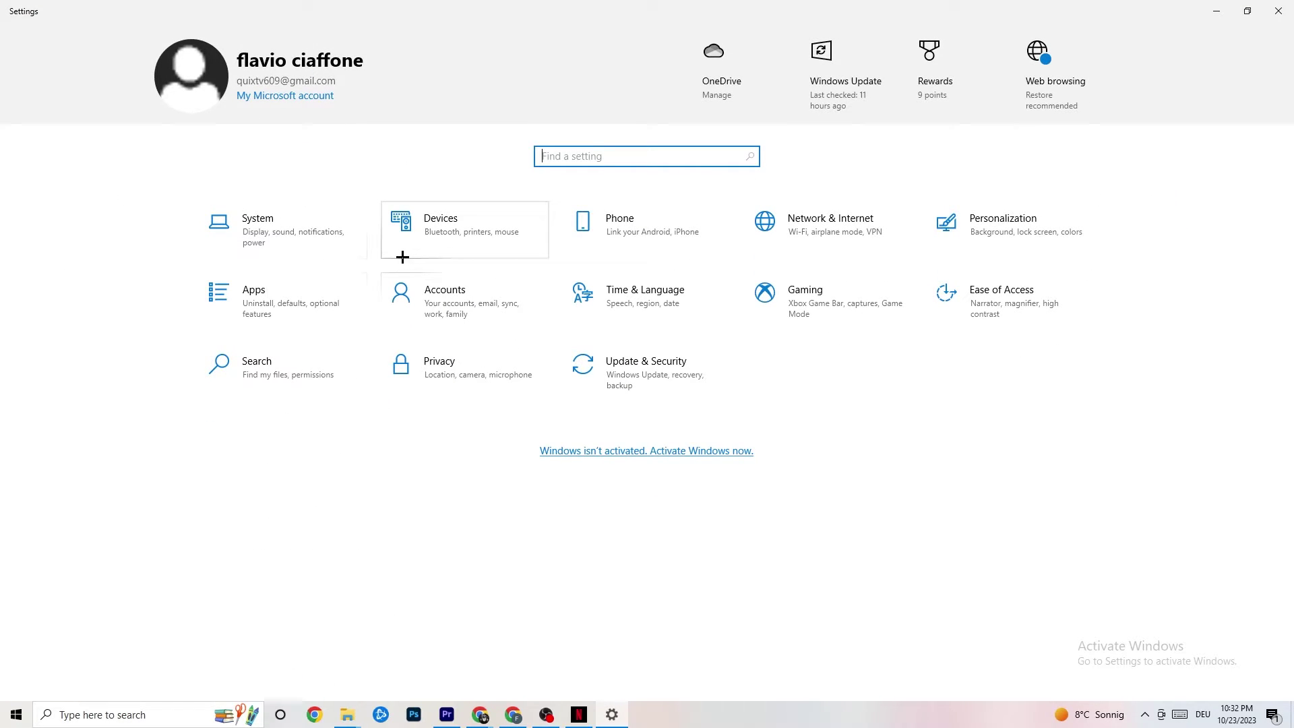
left_click(862, 307)
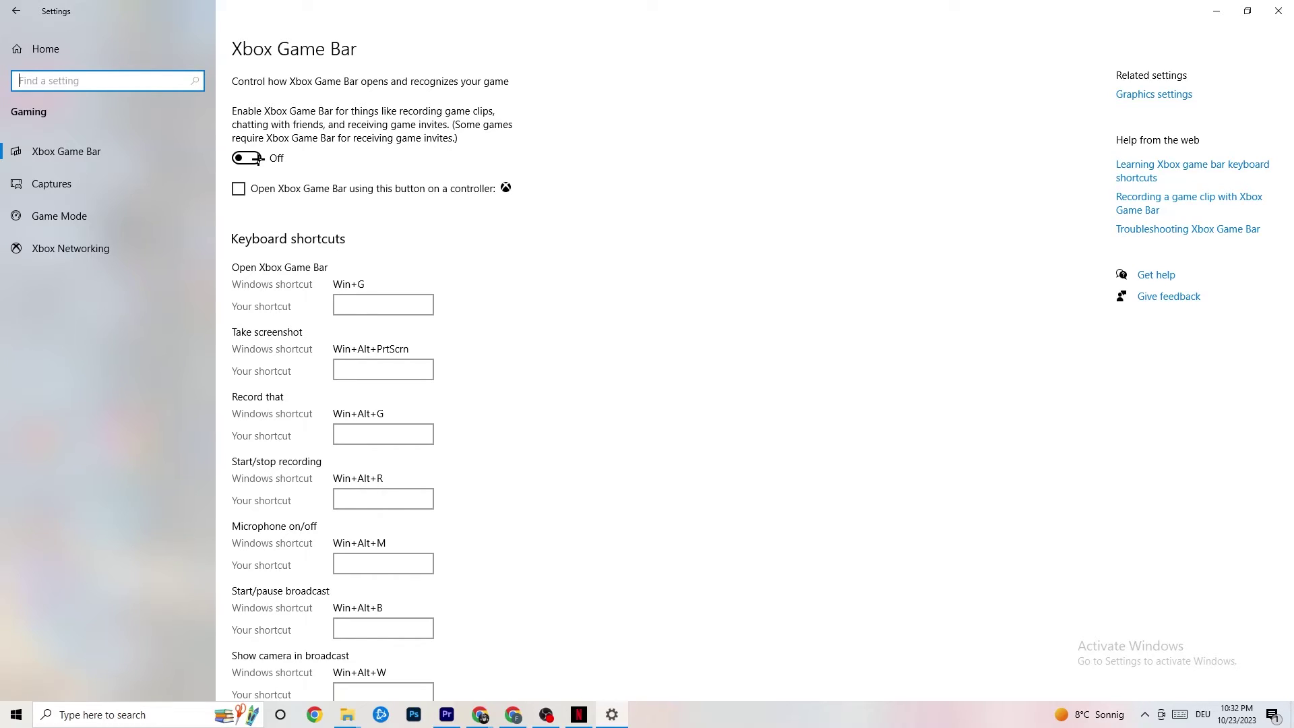
left_click(101, 183)
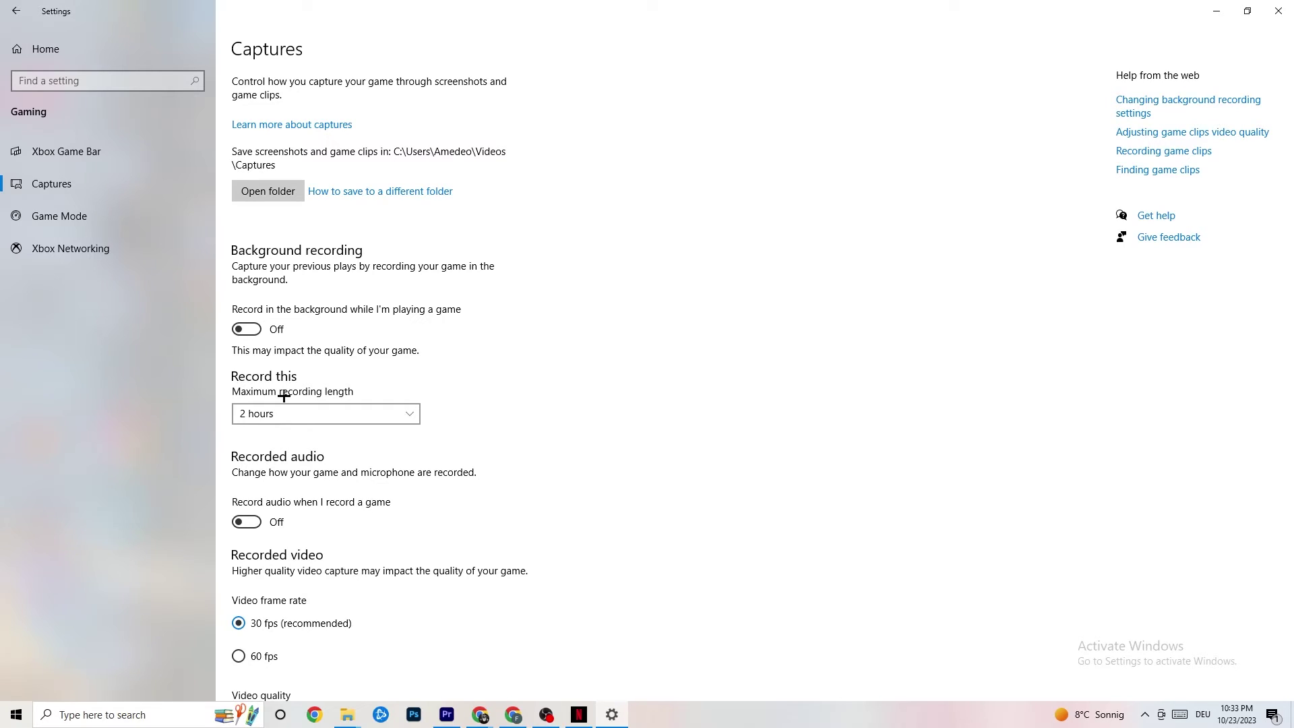
- Confirm the Game Mode toggle is On, then go back to Settings Home
left_click(118, 217)
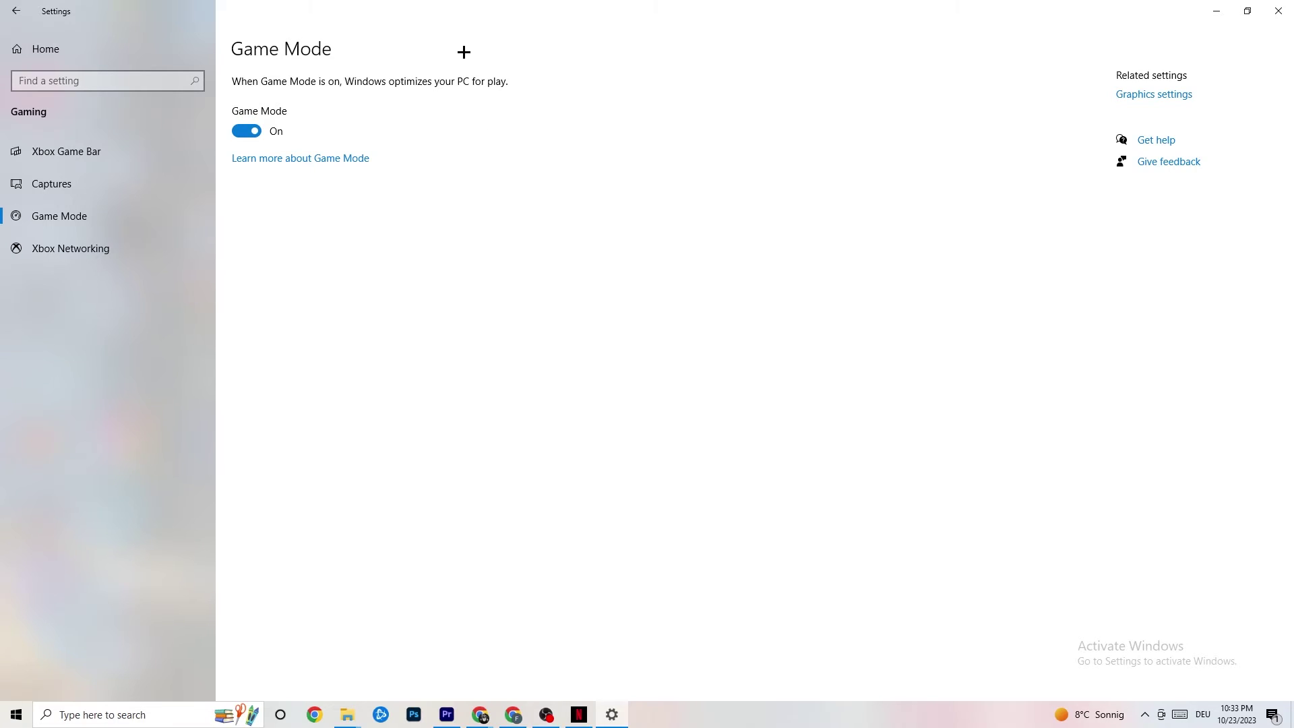
left_click(45, 48)
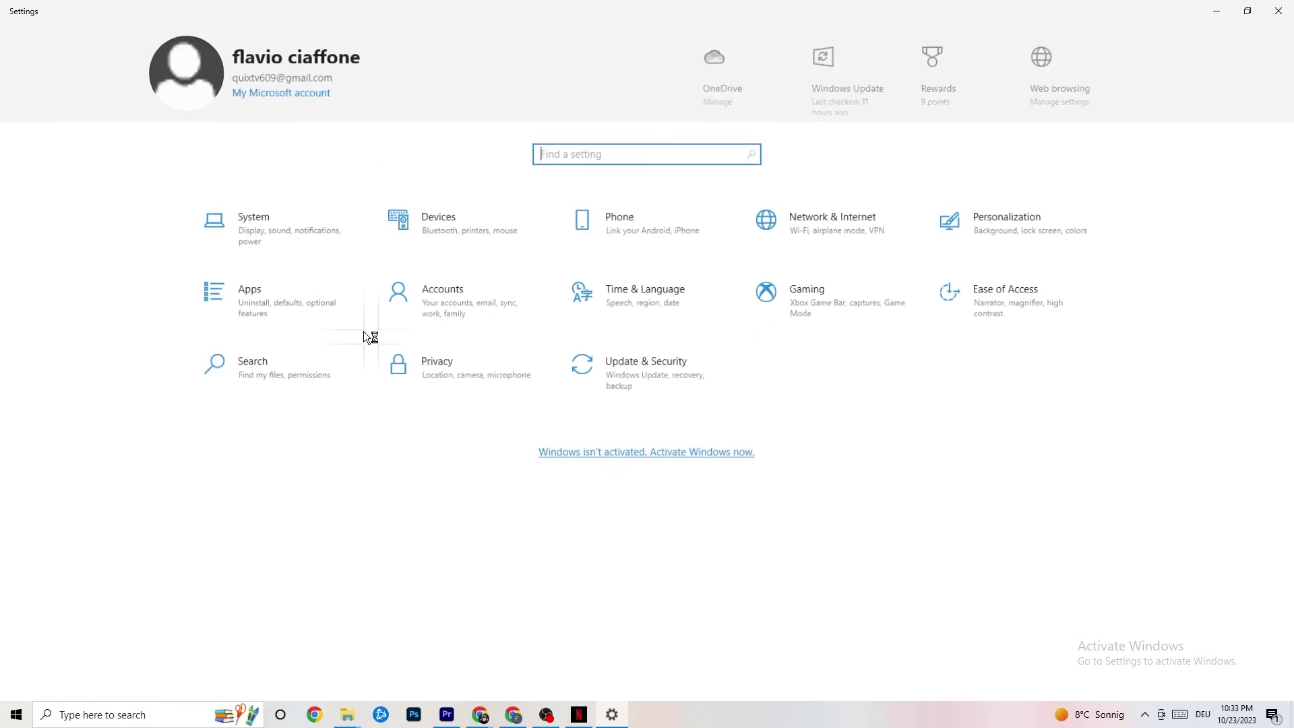
- Under Update & Security, pass through Troubleshoot to the Windows Update page showing up to date
left_click(679, 385)
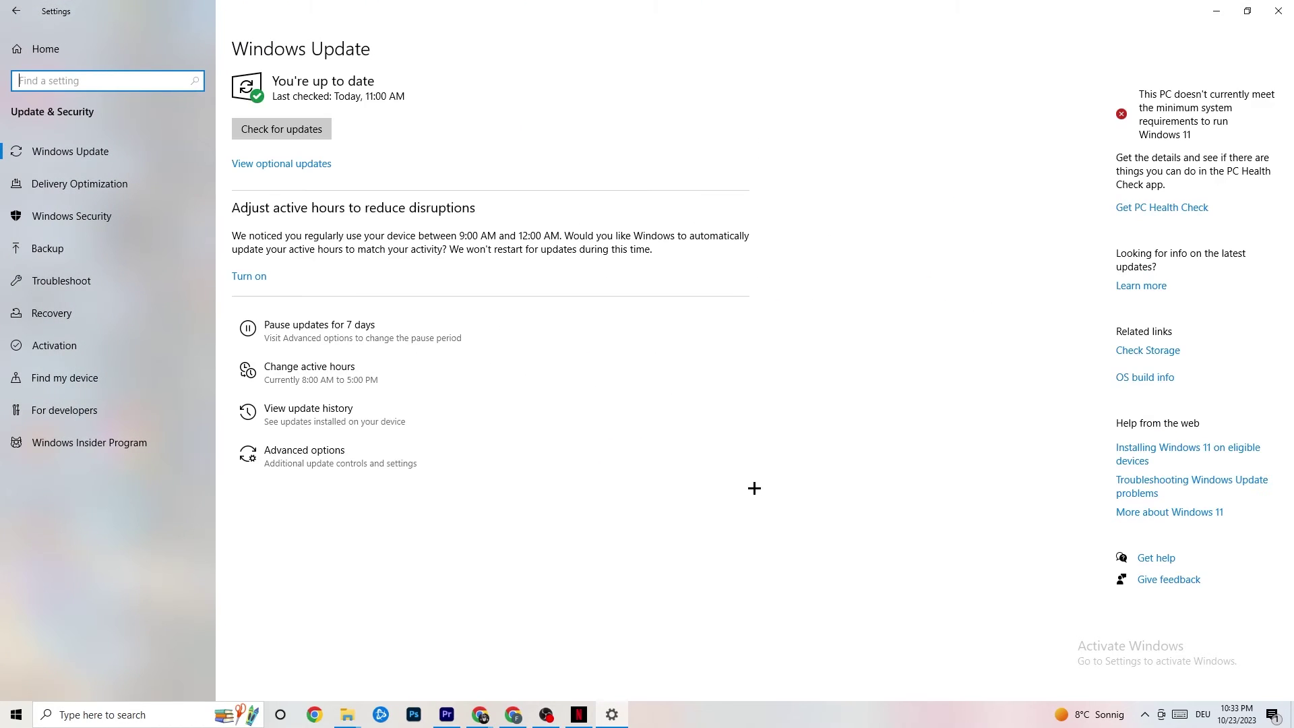
left_click(74, 279)
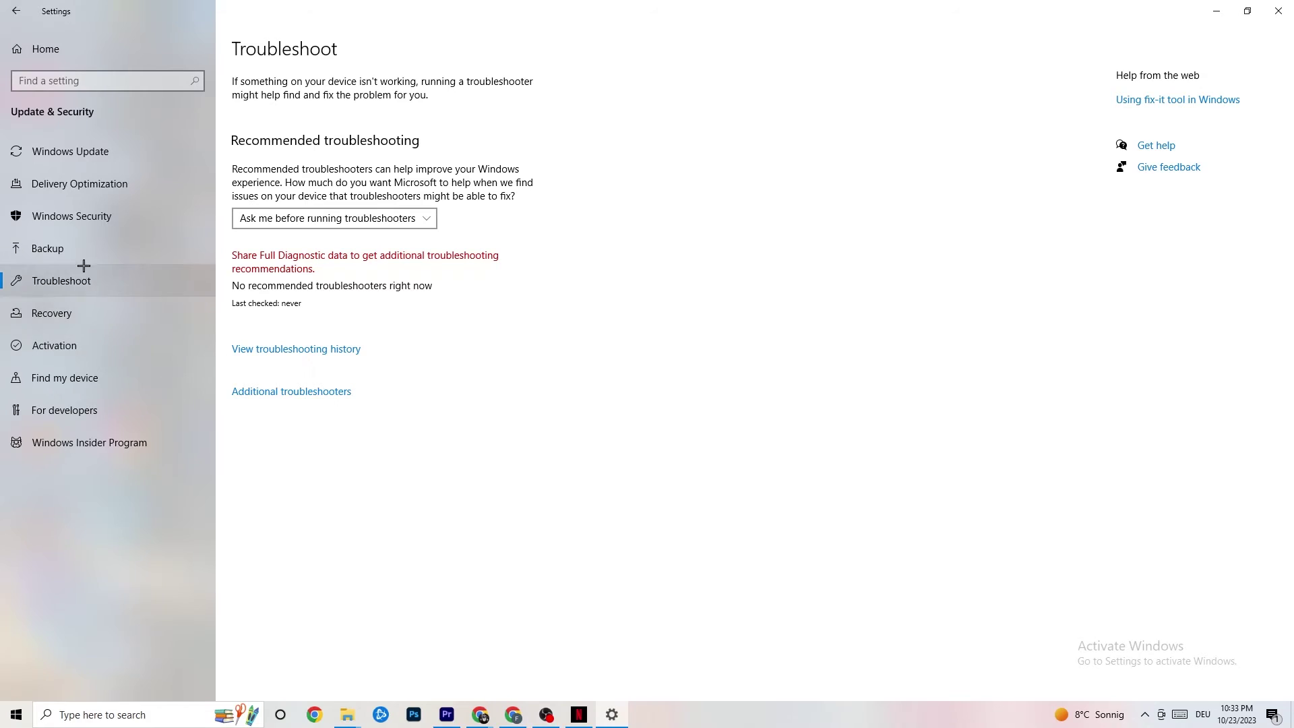
left_click(101, 153)
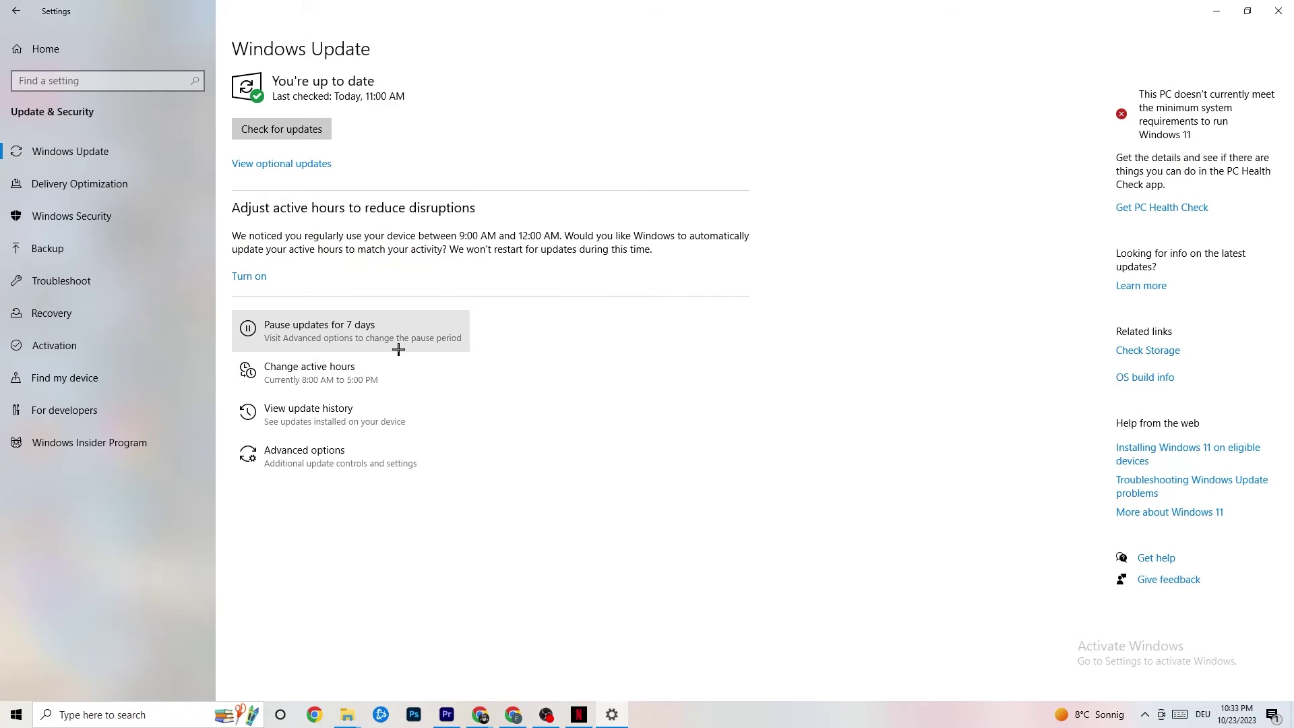